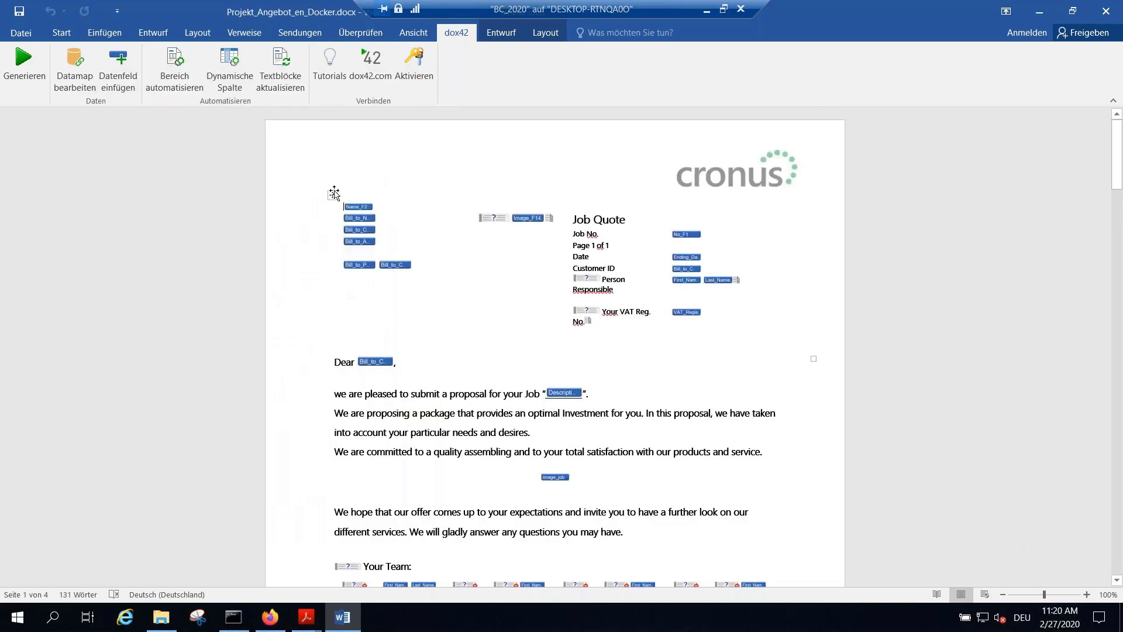
# - Open the dox42 Datenfelder list and drag the CompanyData1 Name_F2 field into the header
pyautogui.click(119, 73)
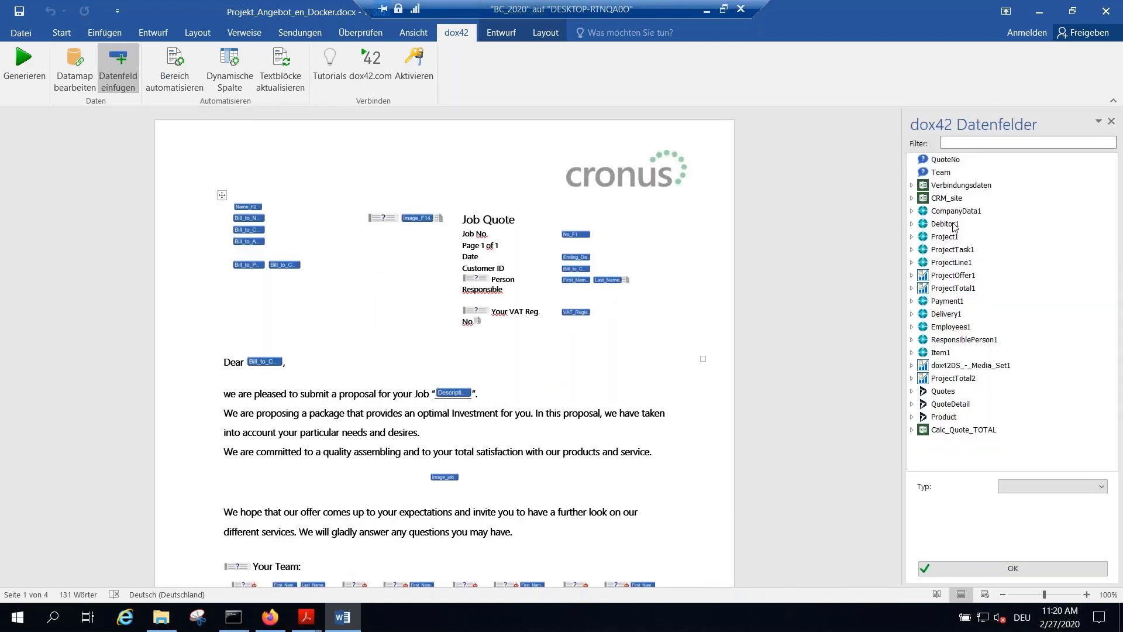
pyautogui.click(252, 208)
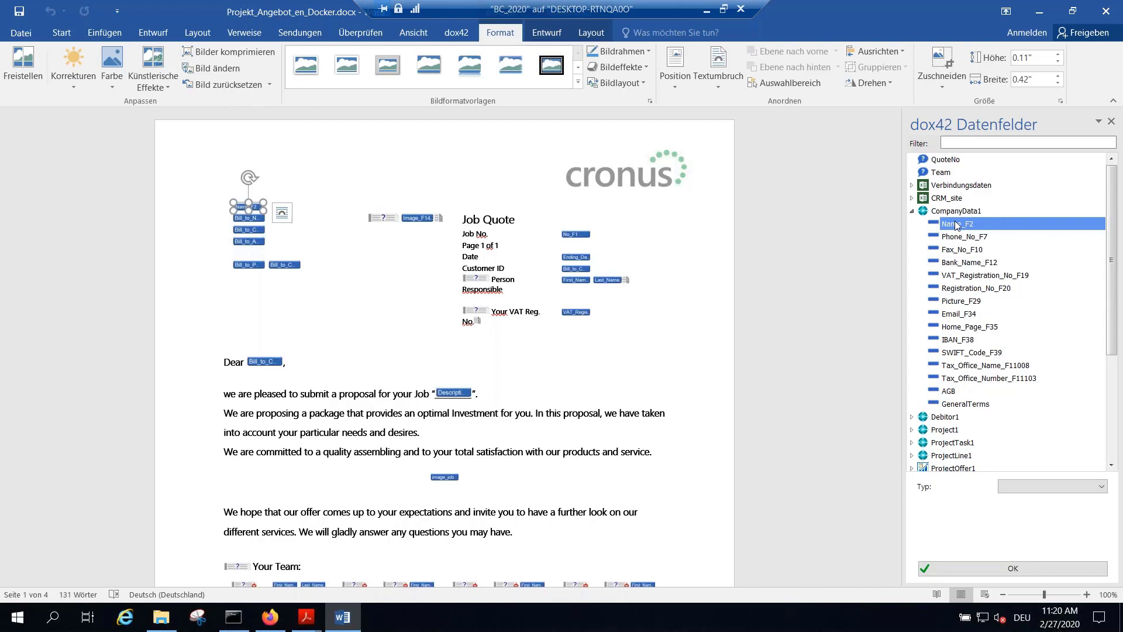
pyautogui.moveTo(974, 223); pyautogui.dragTo(261, 209)
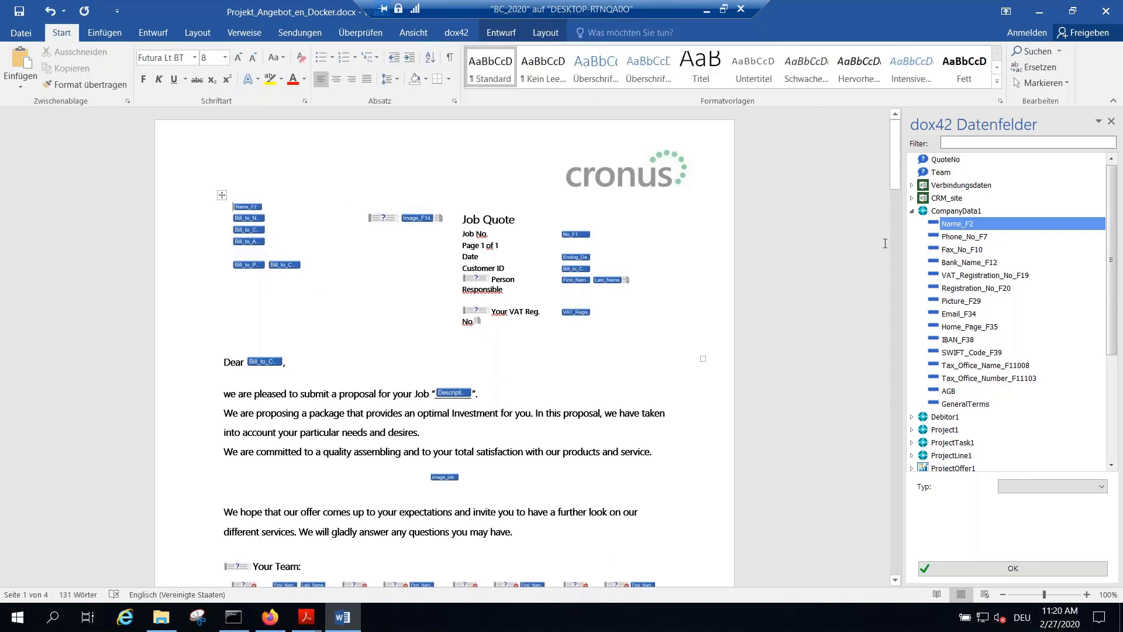
# - Insert the Name_F2 field below the address block and colour it red
pyautogui.click(283, 322)
pyautogui.click(245, 306)
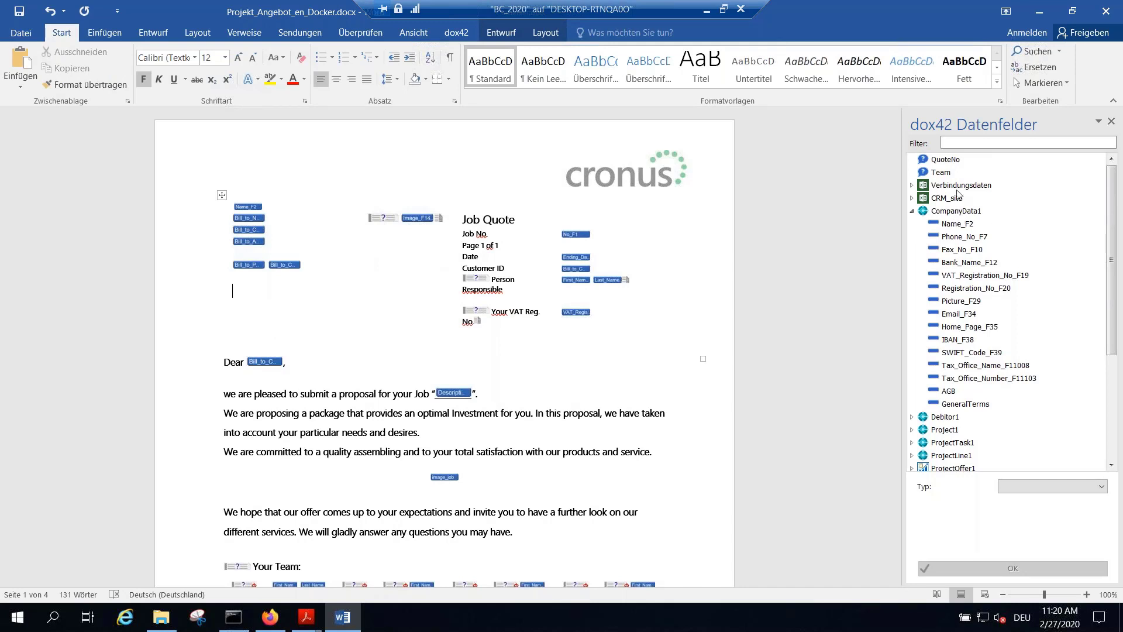
pyautogui.moveTo(966, 223); pyautogui.dragTo(299, 310)
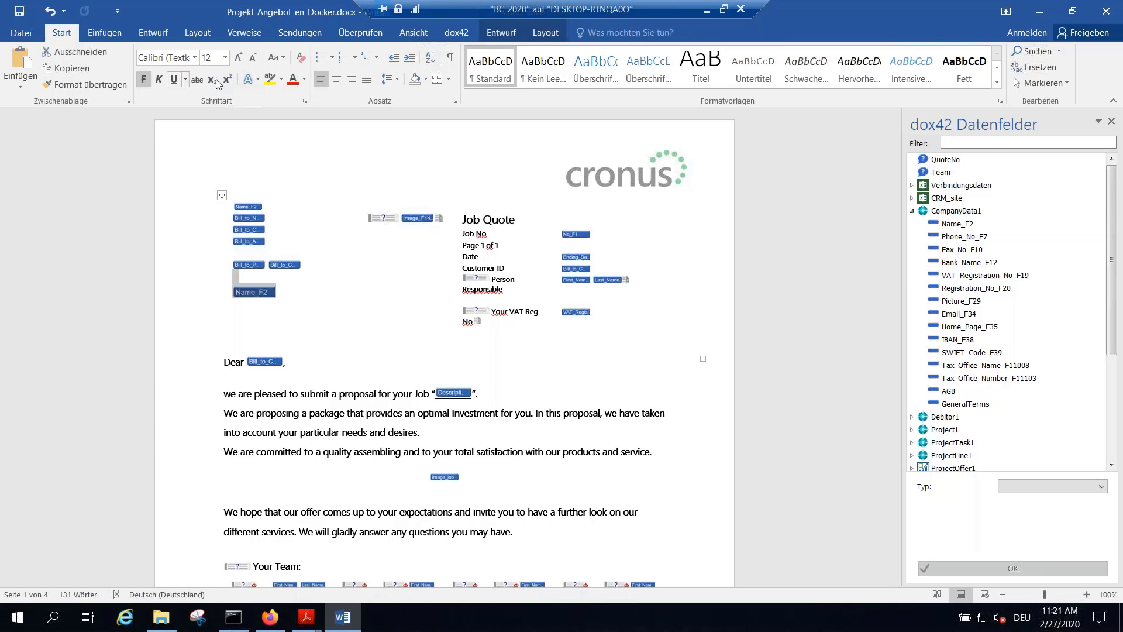
pyautogui.click(304, 79)
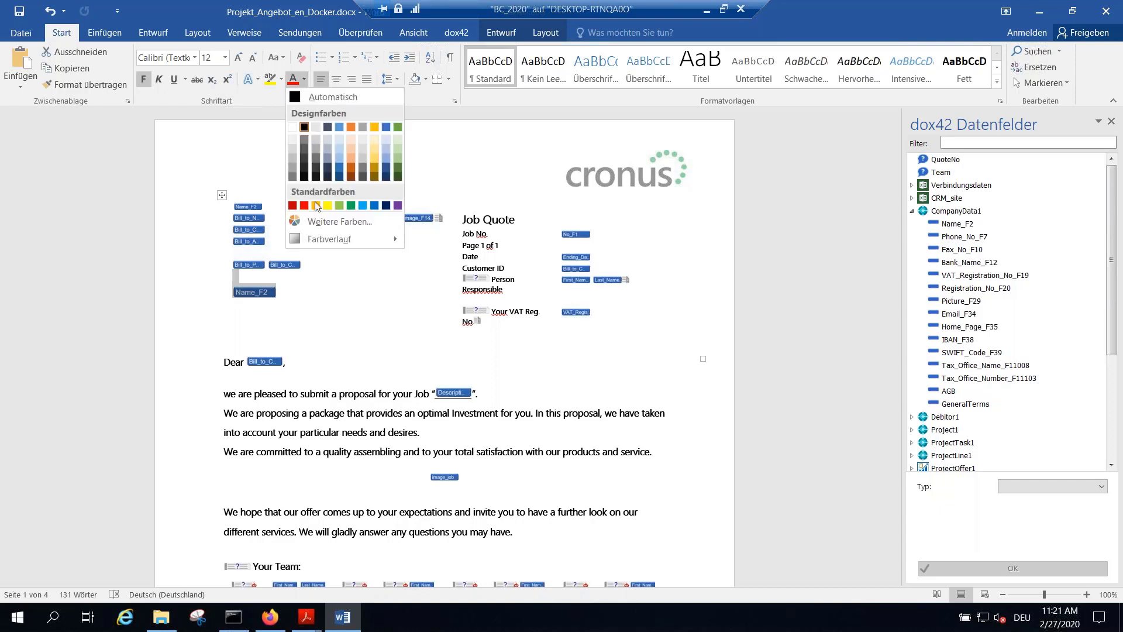
pyautogui.click(305, 208)
pyautogui.click(317, 294)
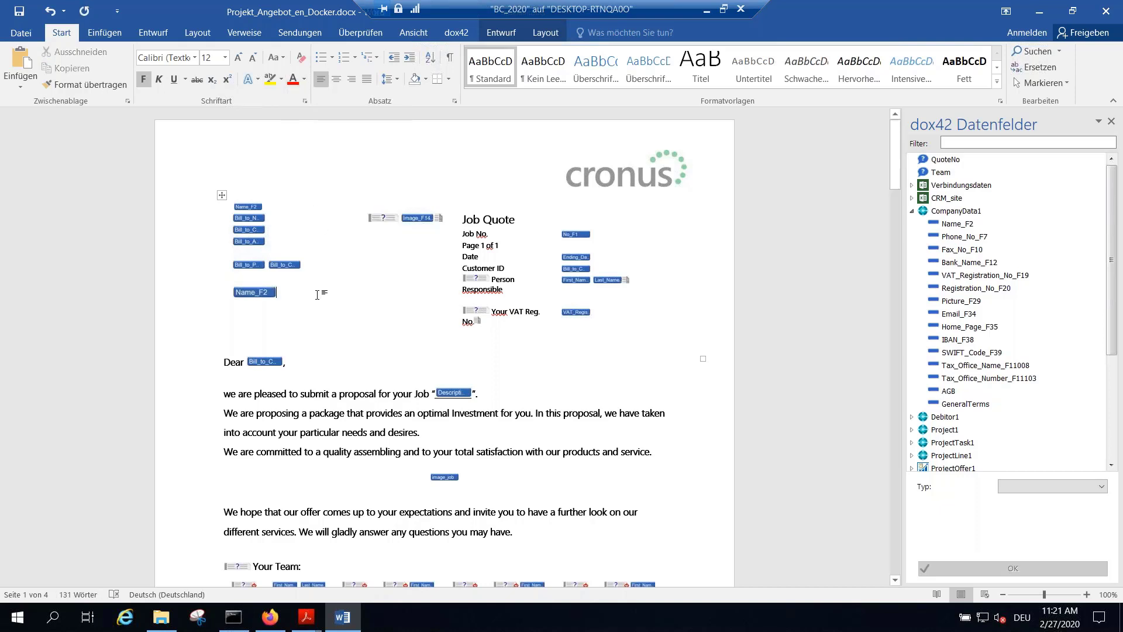
# - Make the Dear greeting line red and save the template
pyautogui.moveTo(287, 363); pyautogui.dragTo(224, 363)
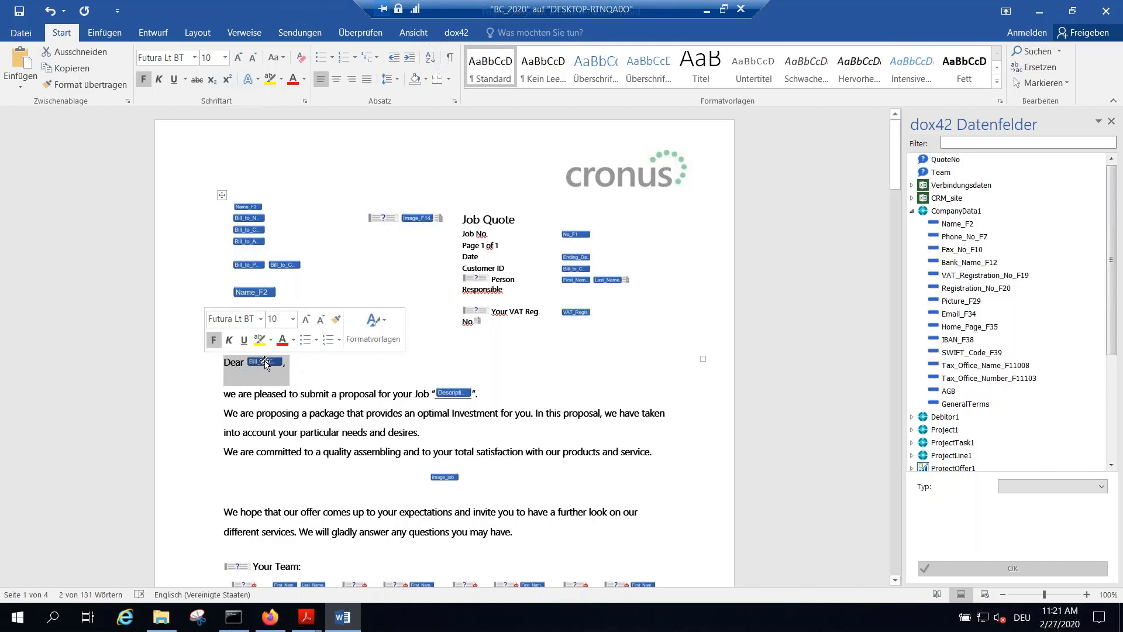
pyautogui.click(304, 80)
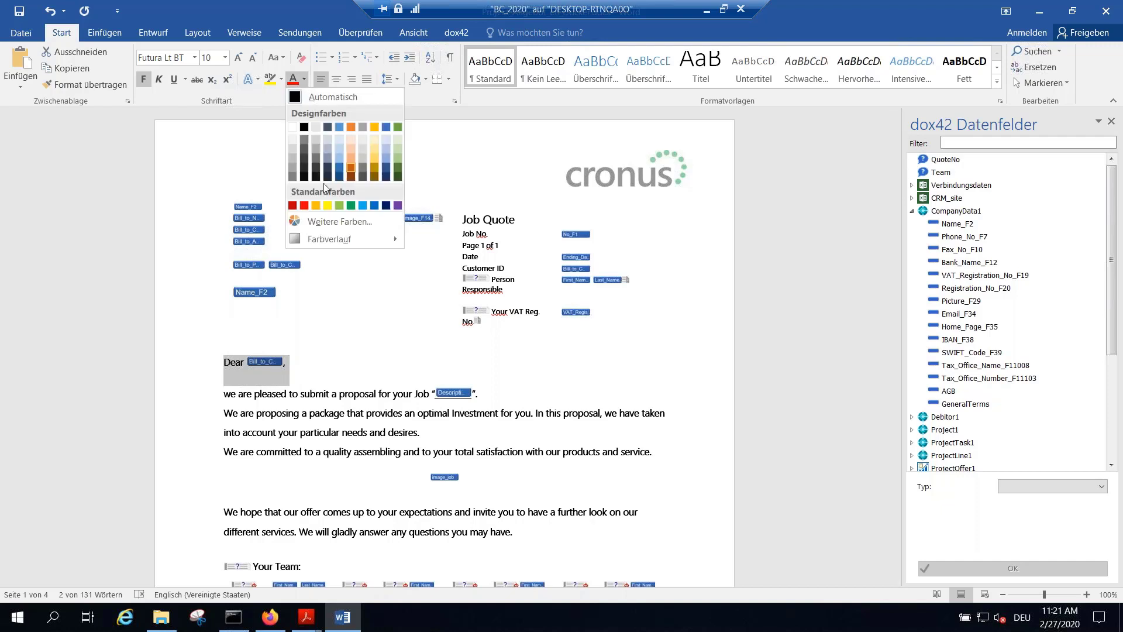
pyautogui.click(304, 206)
pyautogui.click(383, 379)
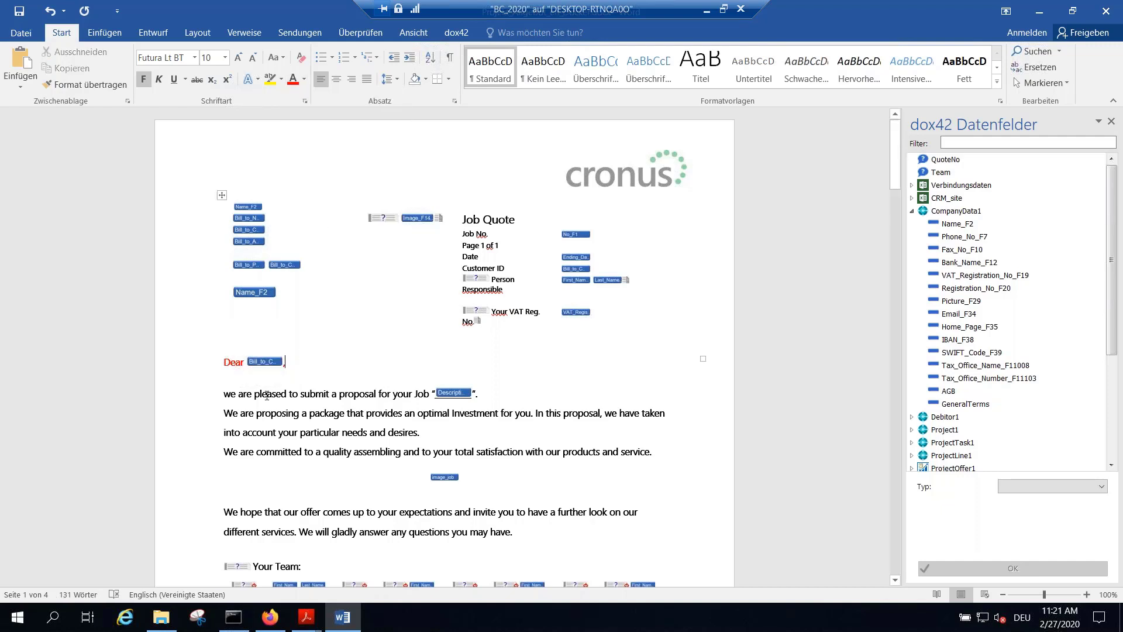
pyautogui.click(23, 16)
pyautogui.click(417, 219)
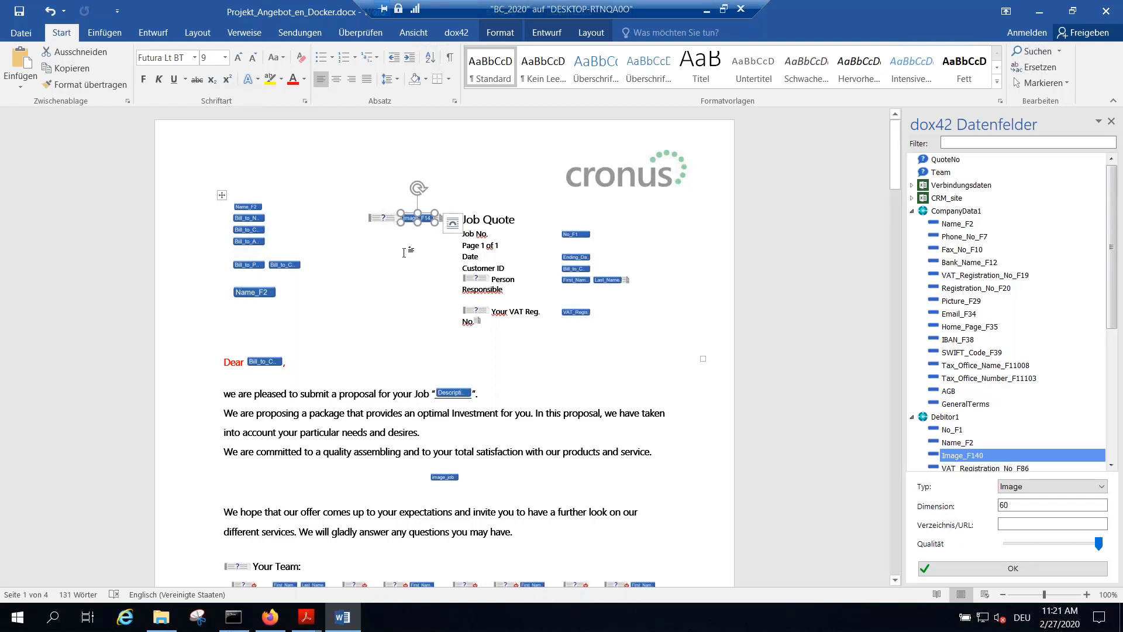
pyautogui.doubleClick(378, 220)
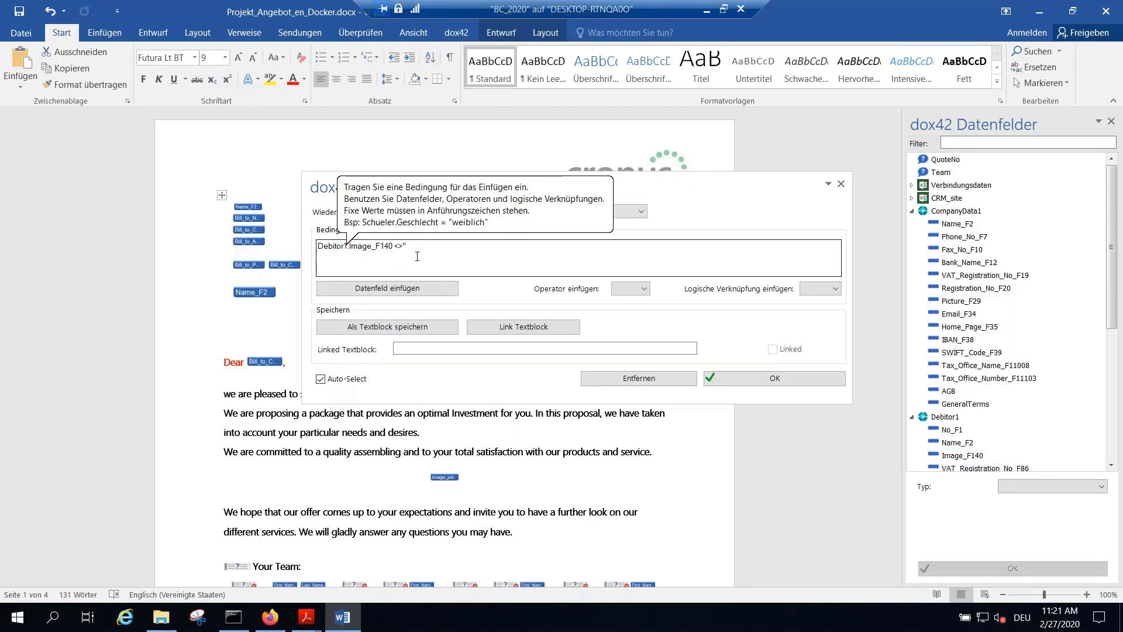
pyautogui.click(630, 288)
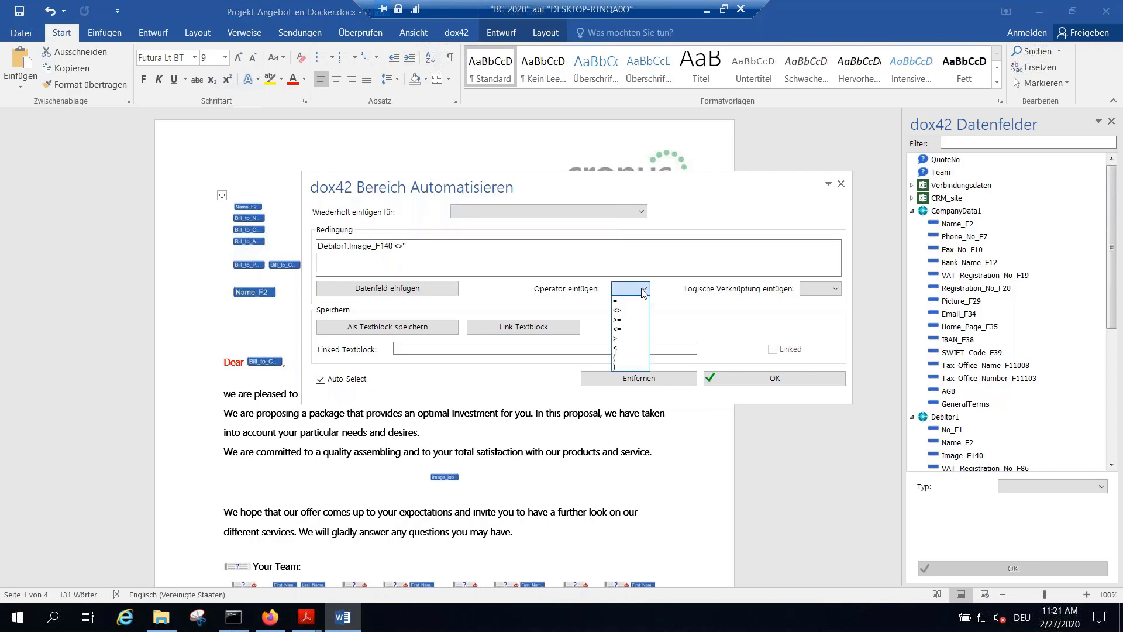
pyautogui.click(820, 289)
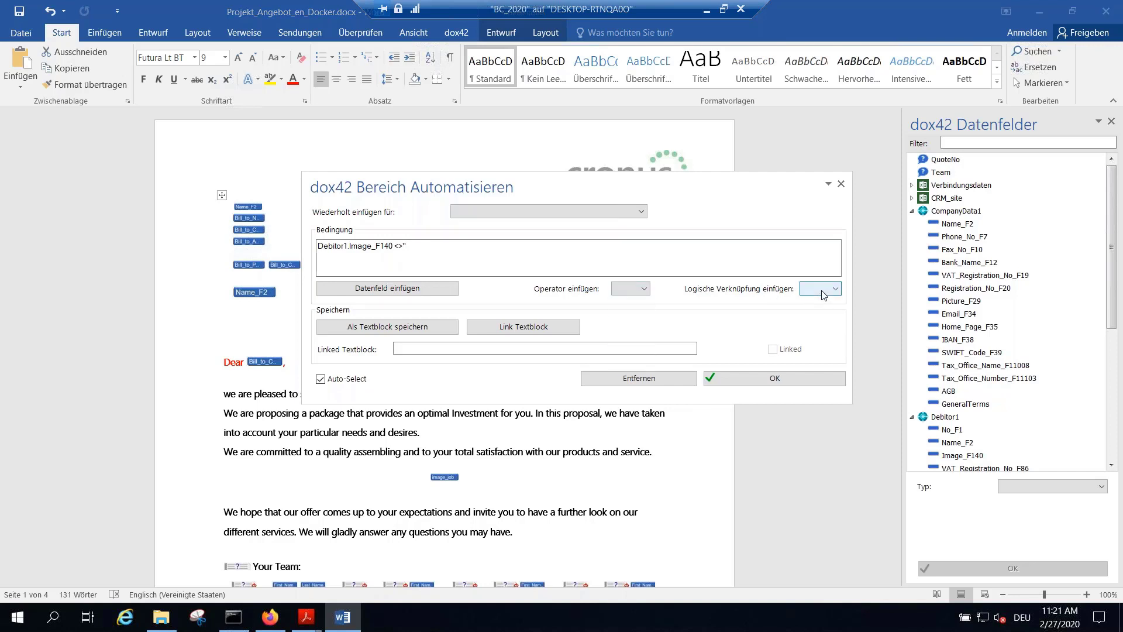
pyautogui.click(821, 289)
pyautogui.click(842, 184)
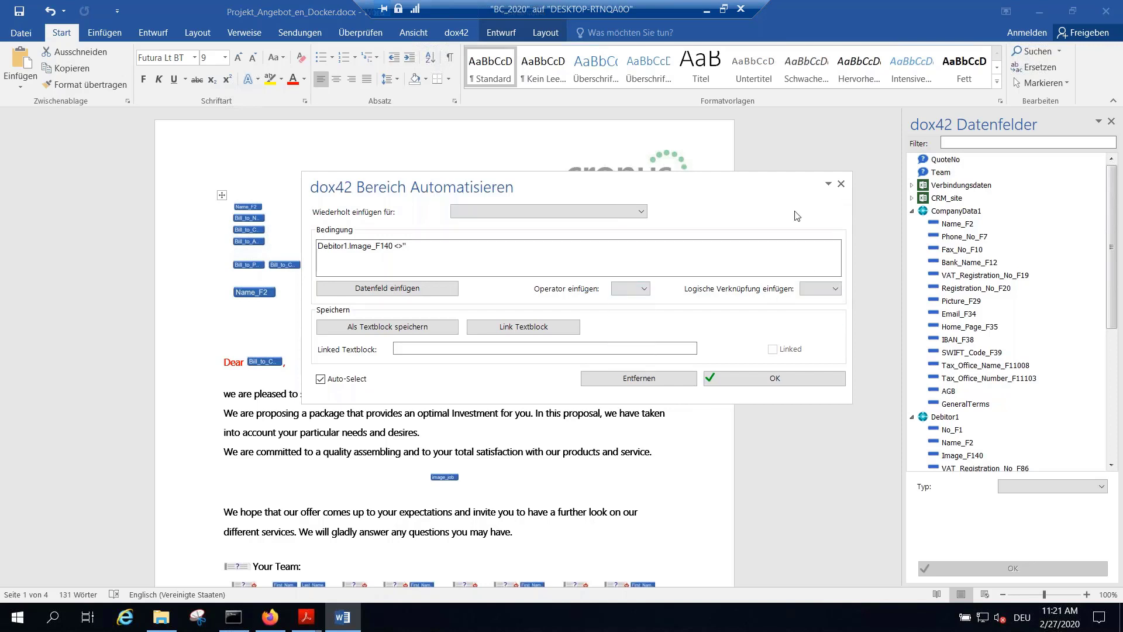
pyautogui.click(841, 185)
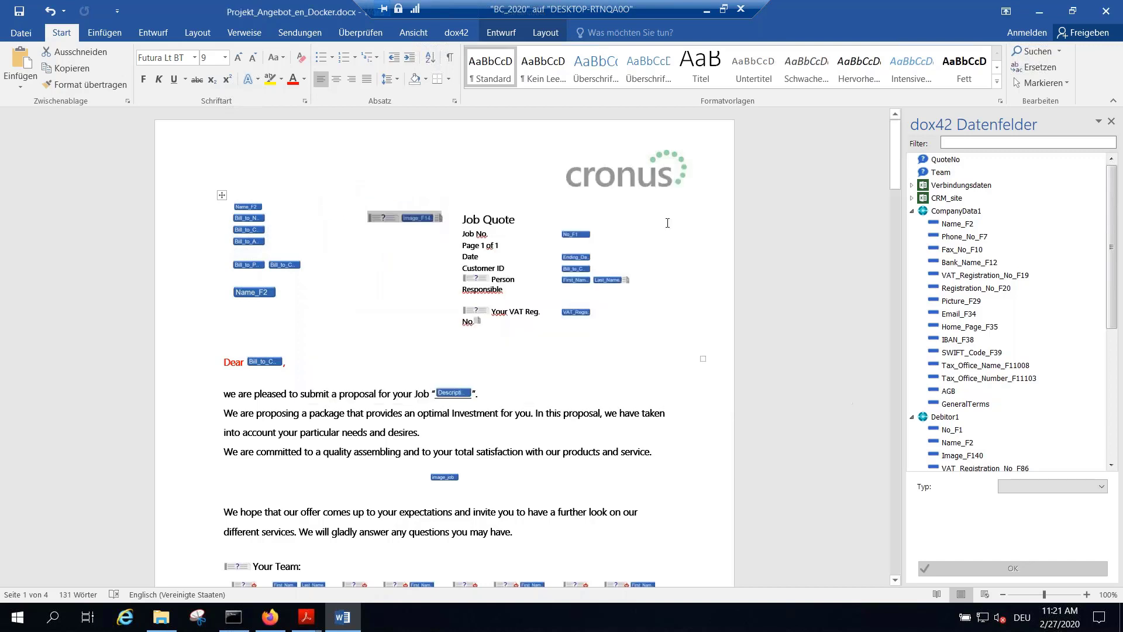
pyautogui.click(398, 327)
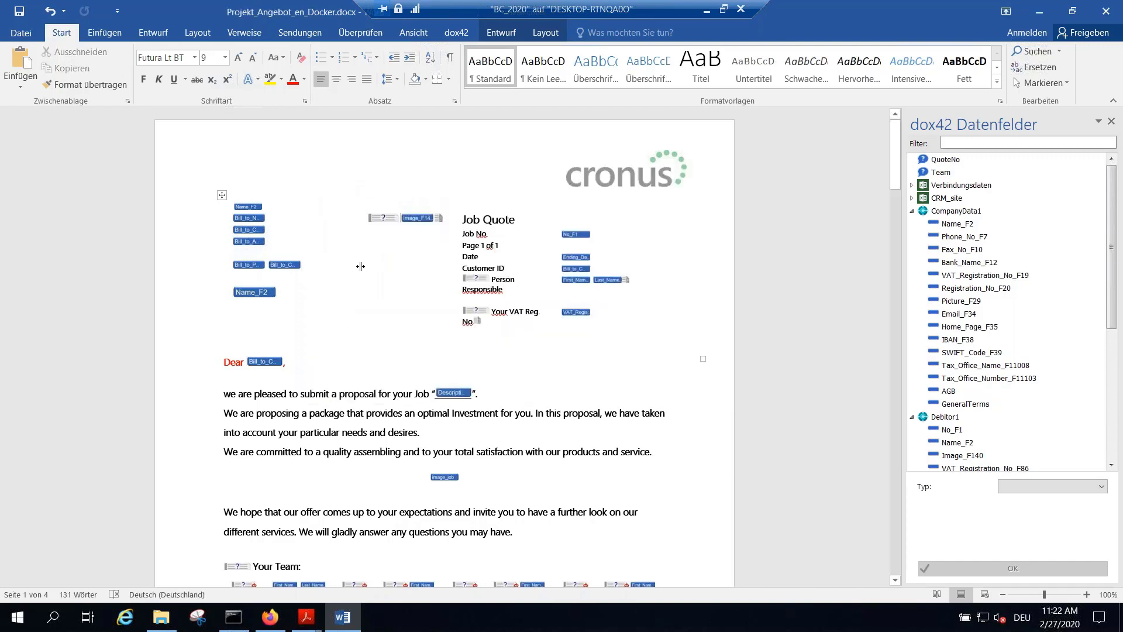
# - Make the Bill_to_Contact field a QR BarCode with dimension 30 and save the template
pyautogui.click(249, 229)
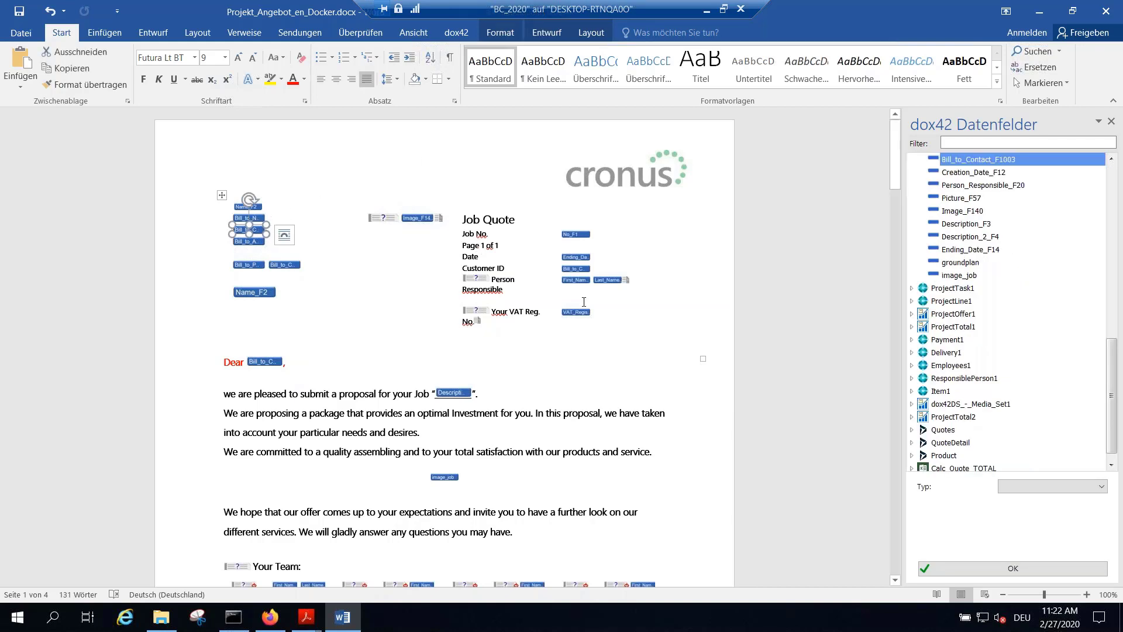
pyautogui.click(1038, 486)
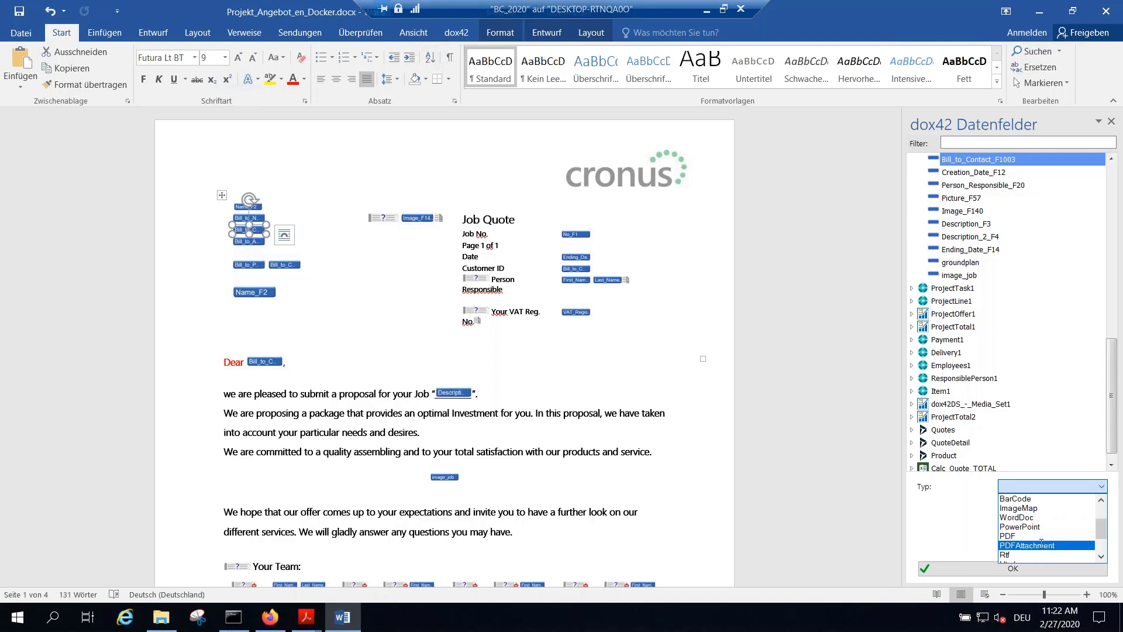
pyautogui.click(1061, 510)
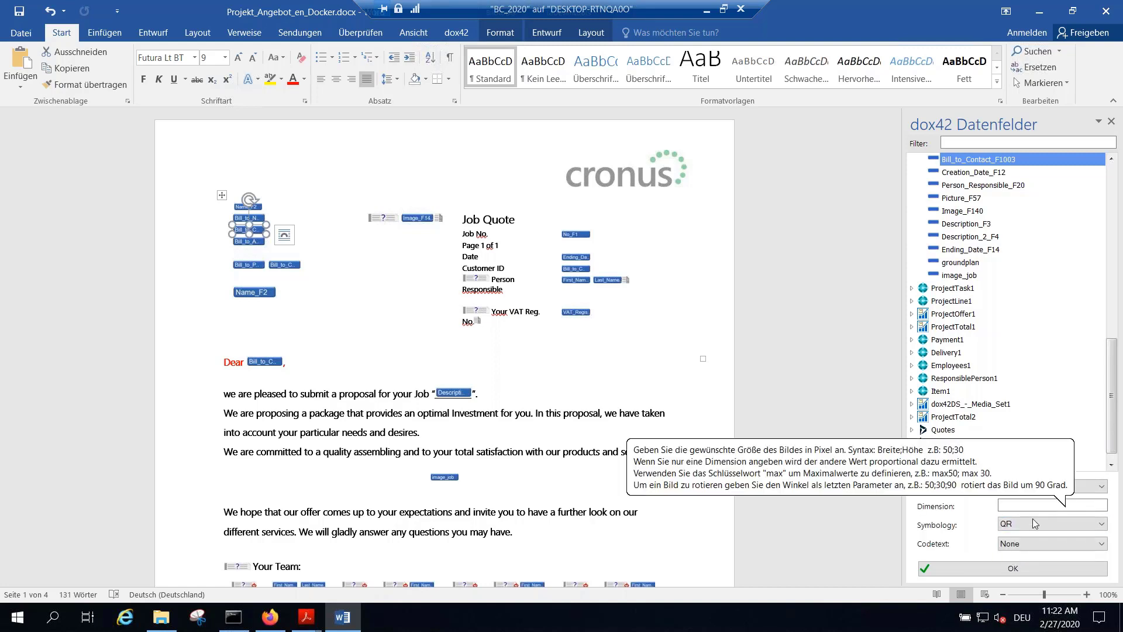
pyautogui.click(1034, 523)
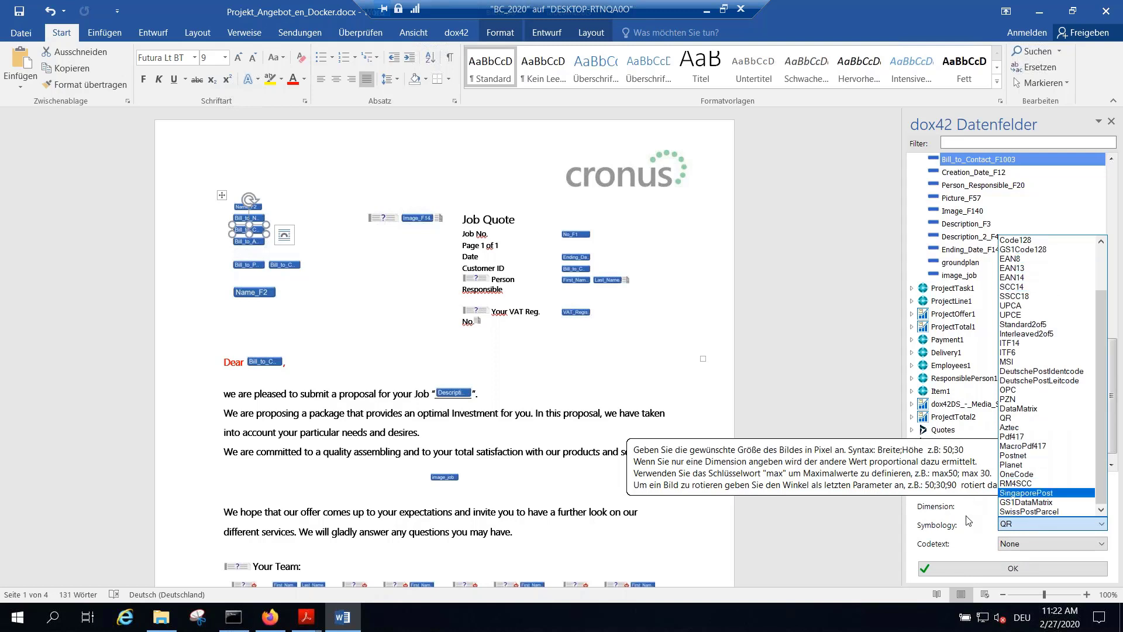
pyautogui.click(1016, 524)
pyautogui.click(1012, 506)
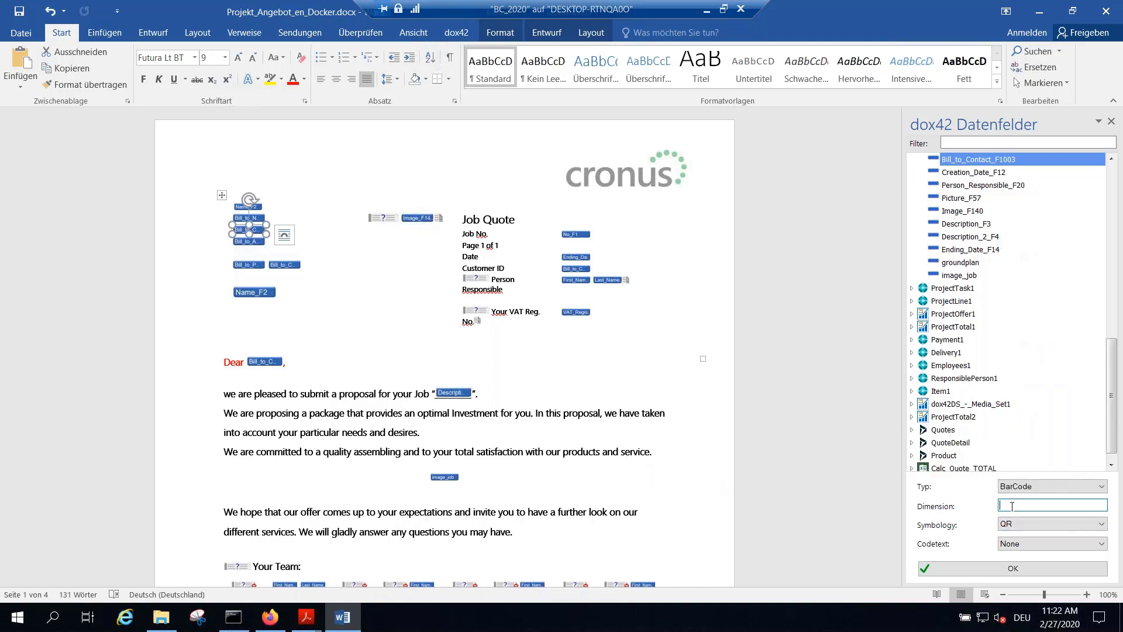
pyautogui.click(1014, 568)
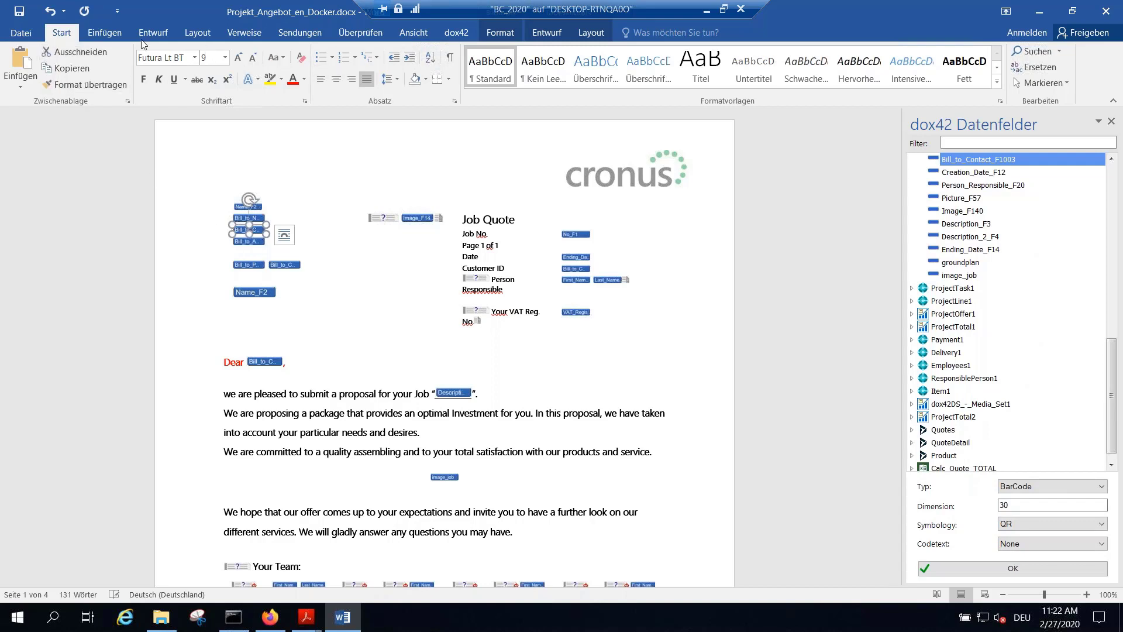
pyautogui.click(19, 11)
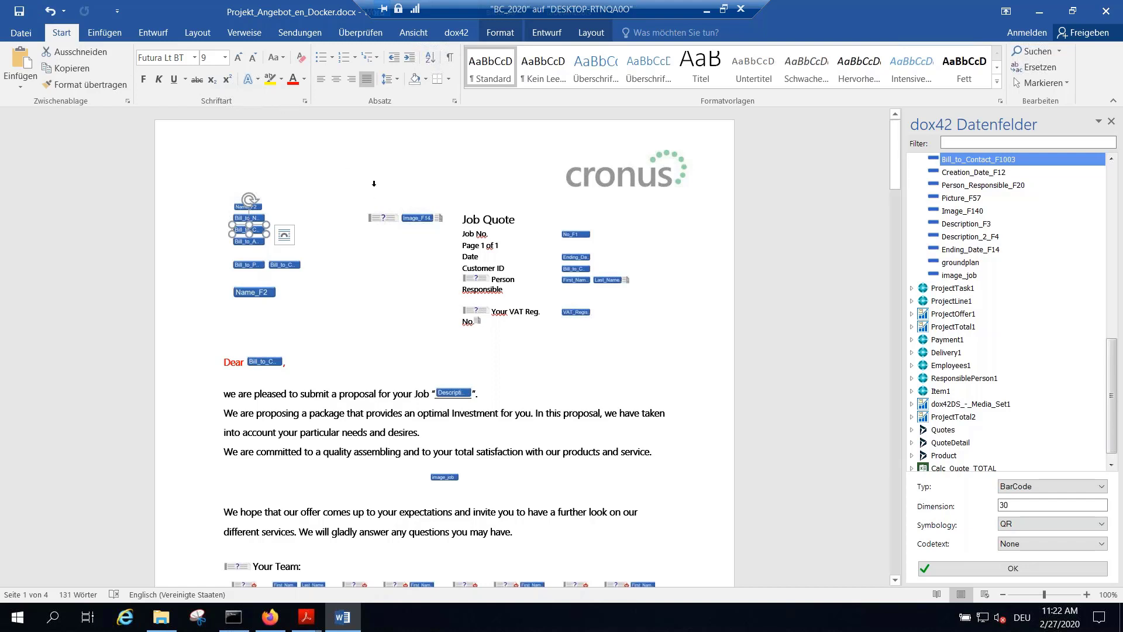
pyautogui.click(457, 32)
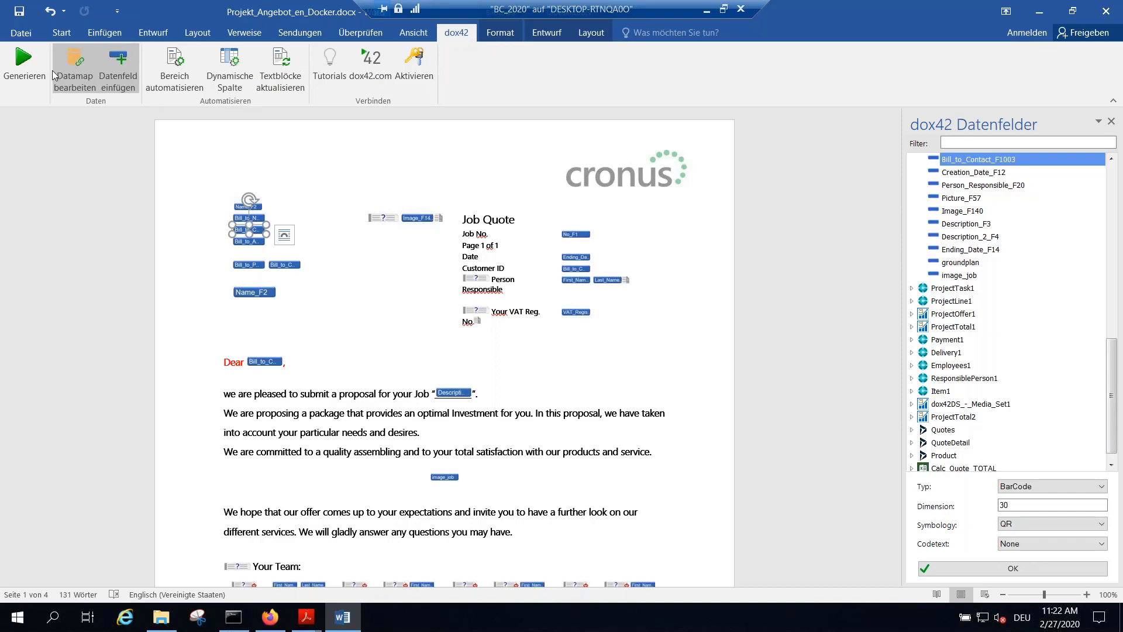
# - Generate the quote for QuoteNo JOB00010, accepting the Team parameter
pyautogui.click(19, 63)
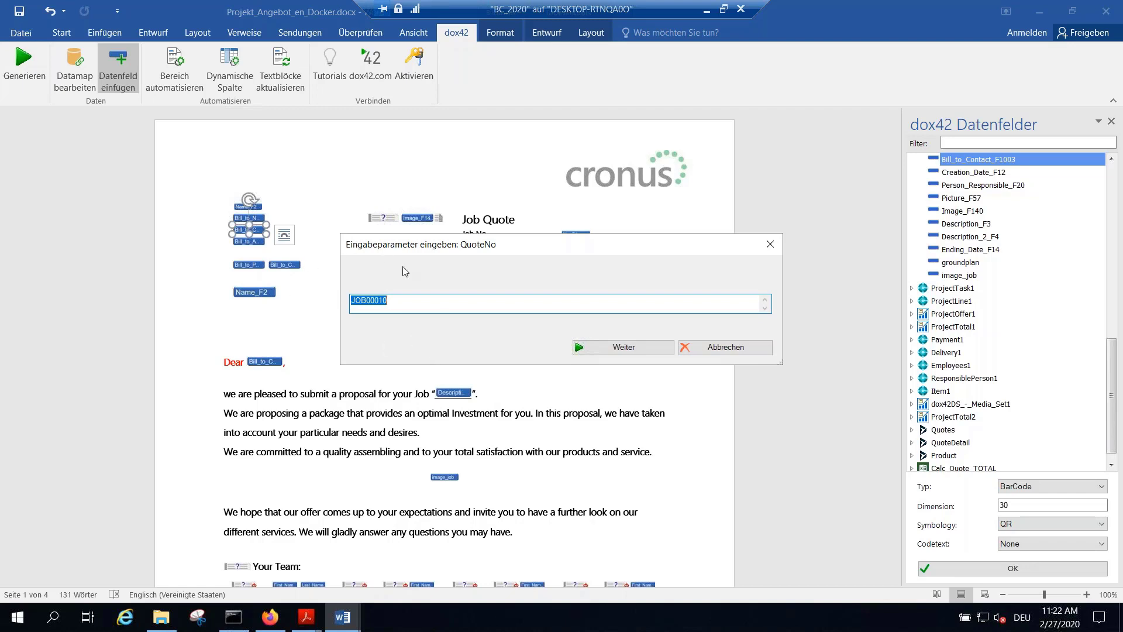
pyautogui.click(634, 351)
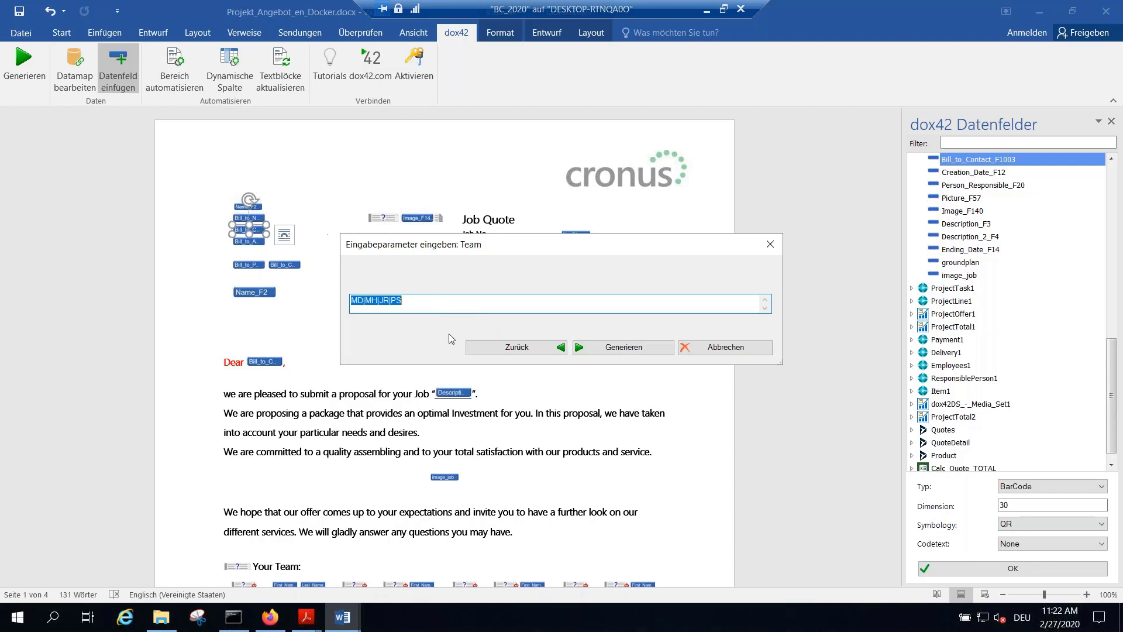
pyautogui.click(620, 348)
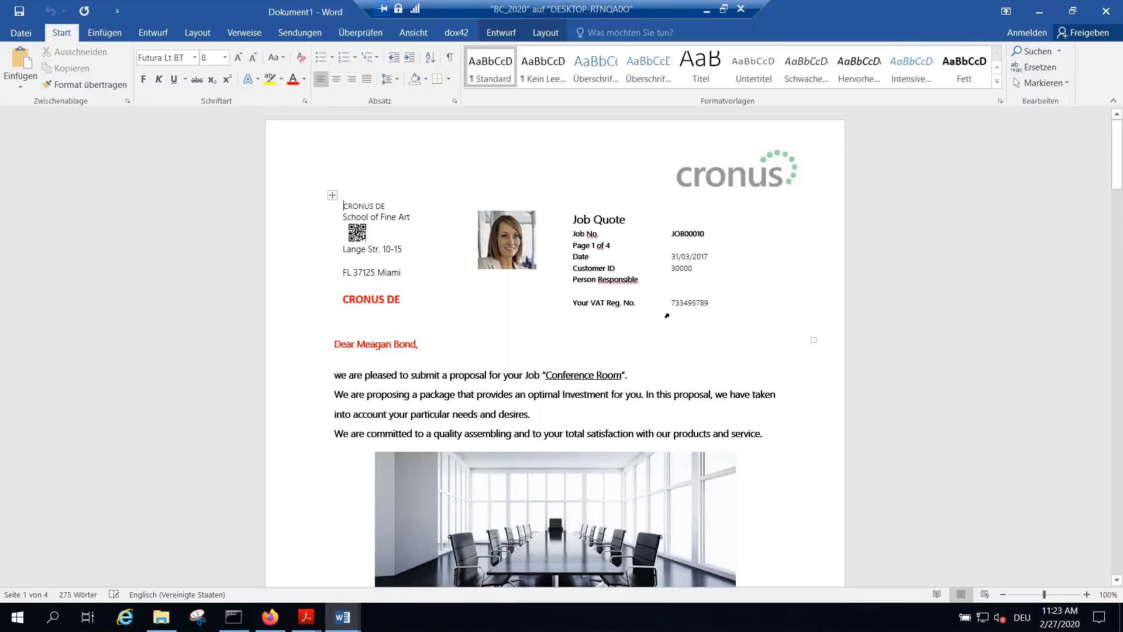
# - Show the generated quote side by side with the template and close the Datenfelder pane
pyautogui.click(414, 33)
pyautogui.click(623, 50)
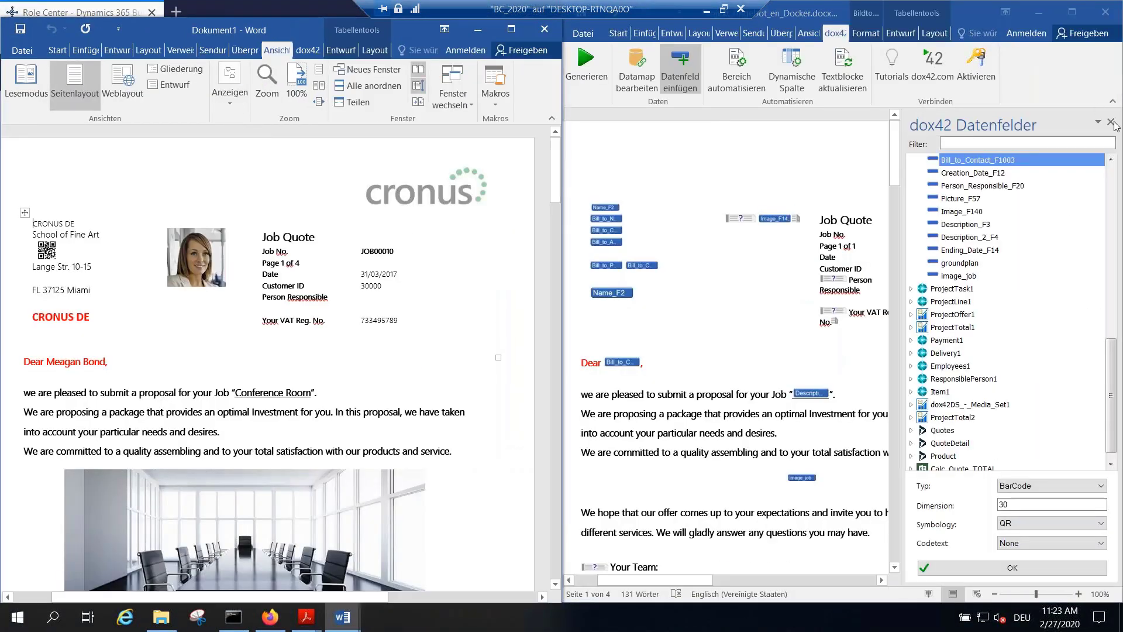
pyautogui.click(1111, 123)
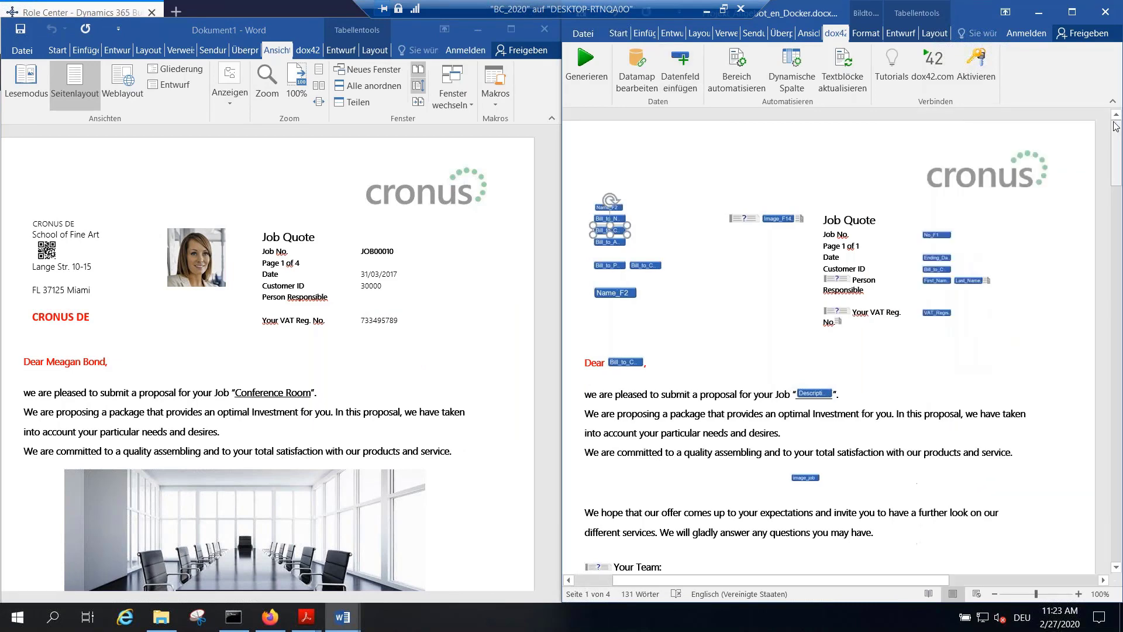
# - Compare both documents page by page and select the Product Name field in the Products table
pyautogui.scroll(-1, 363, 303)
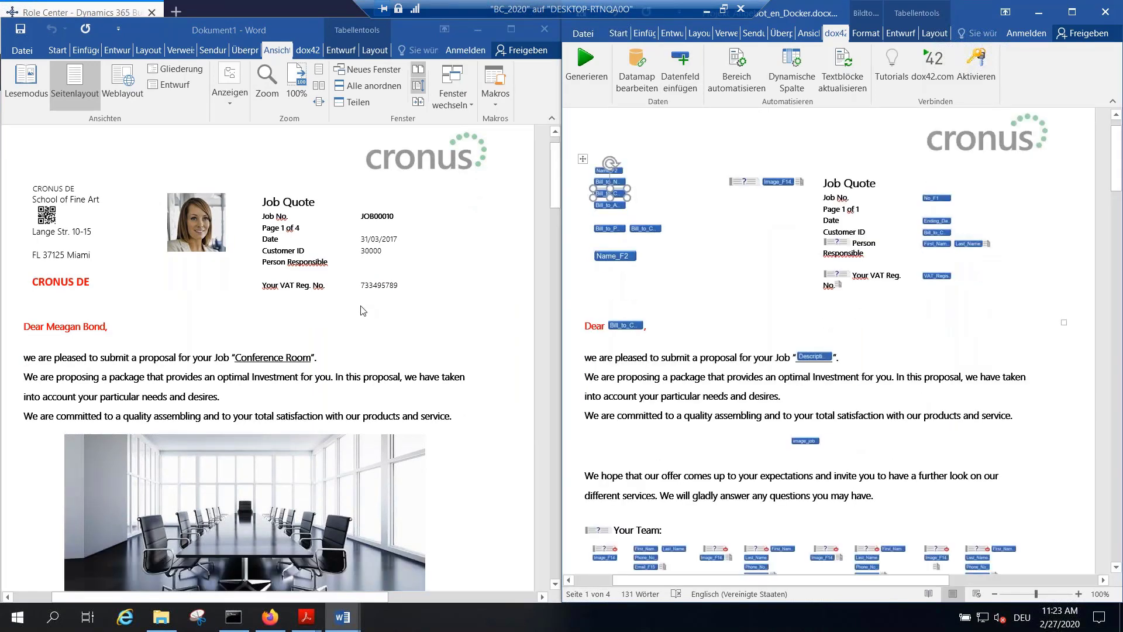
pyautogui.scroll(1, 363, 303)
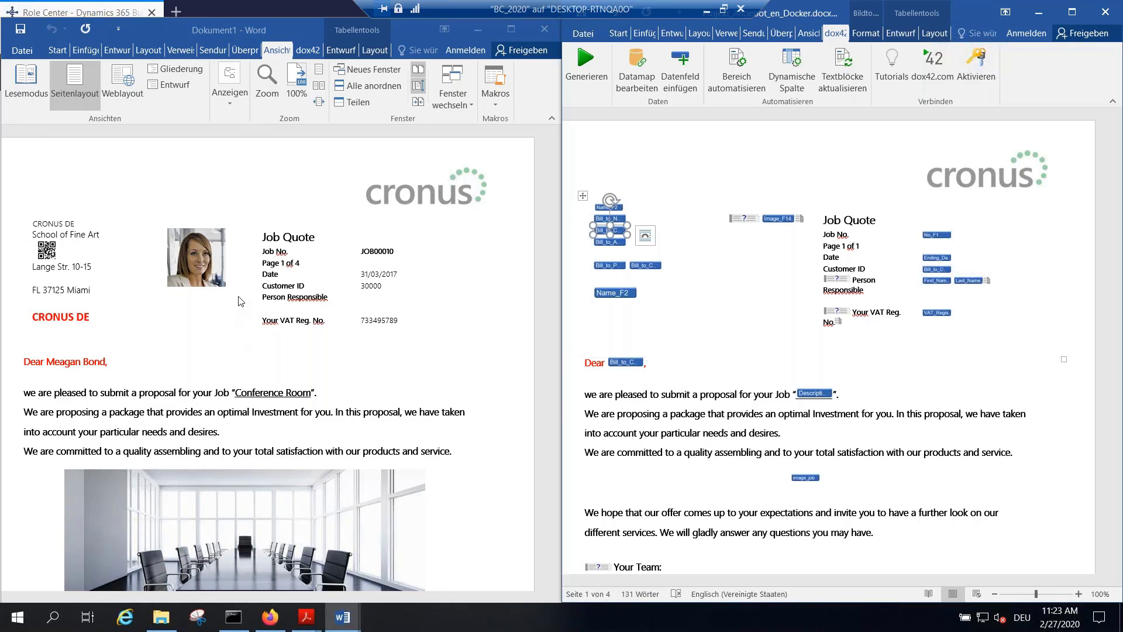
pyautogui.scroll(-5, 418, 288)
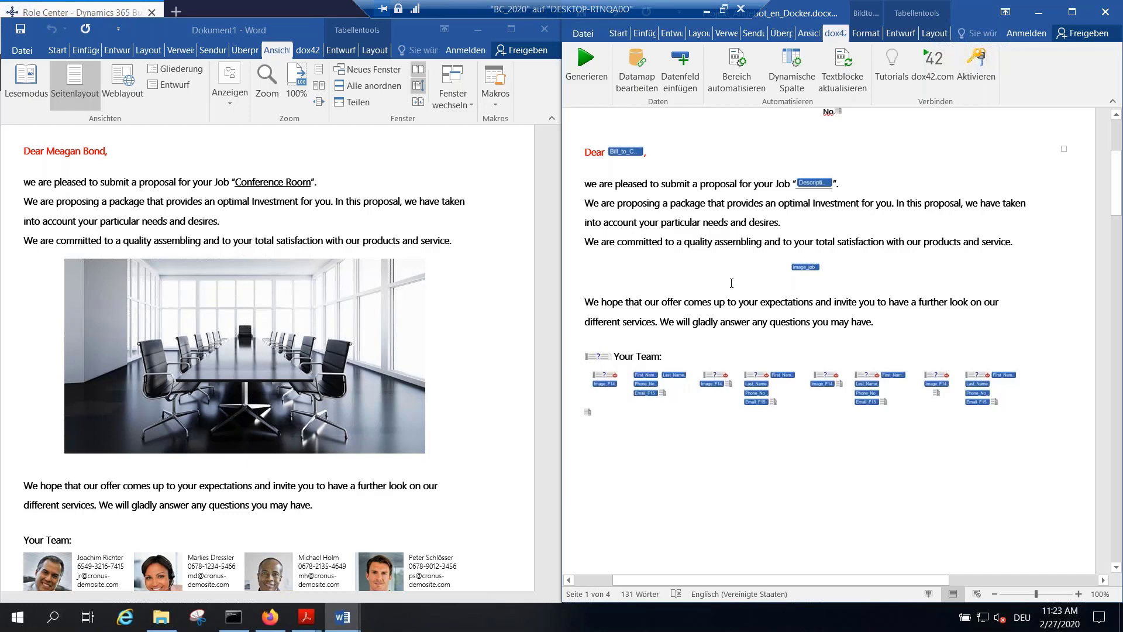
pyautogui.scroll(-5, 731, 283)
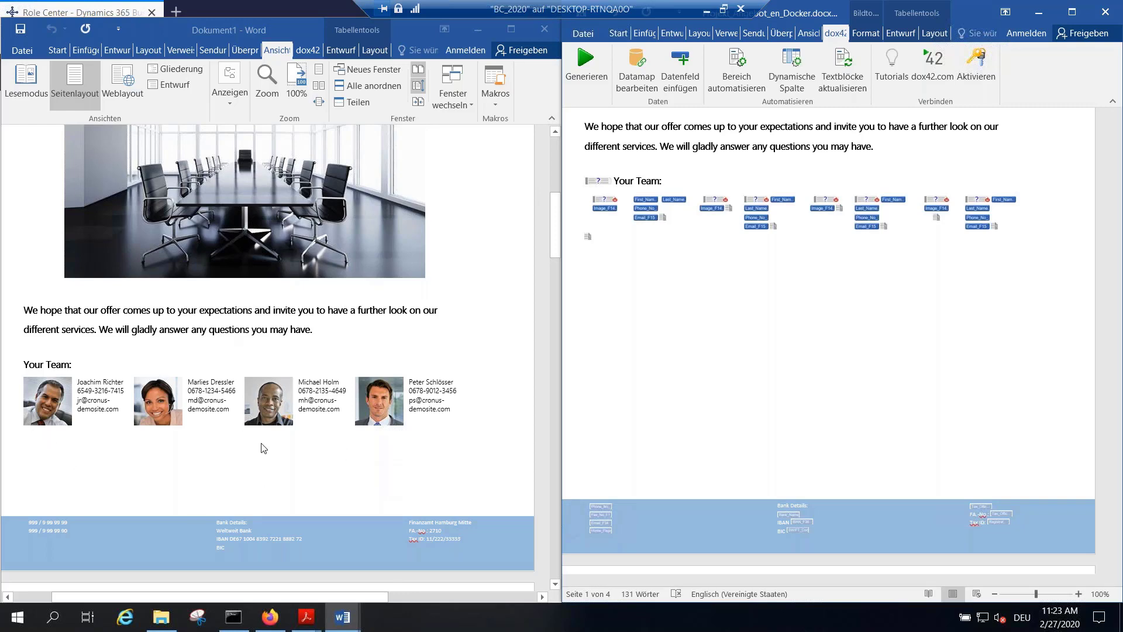
pyautogui.scroll(-11, 394, 445)
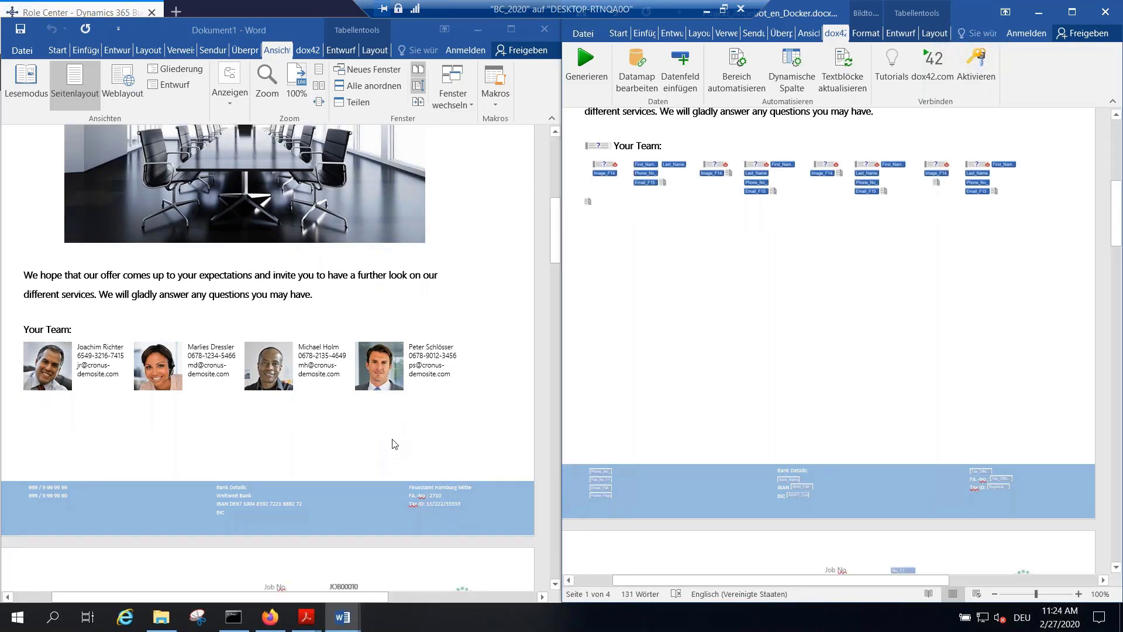
pyautogui.scroll(-2, 394, 445)
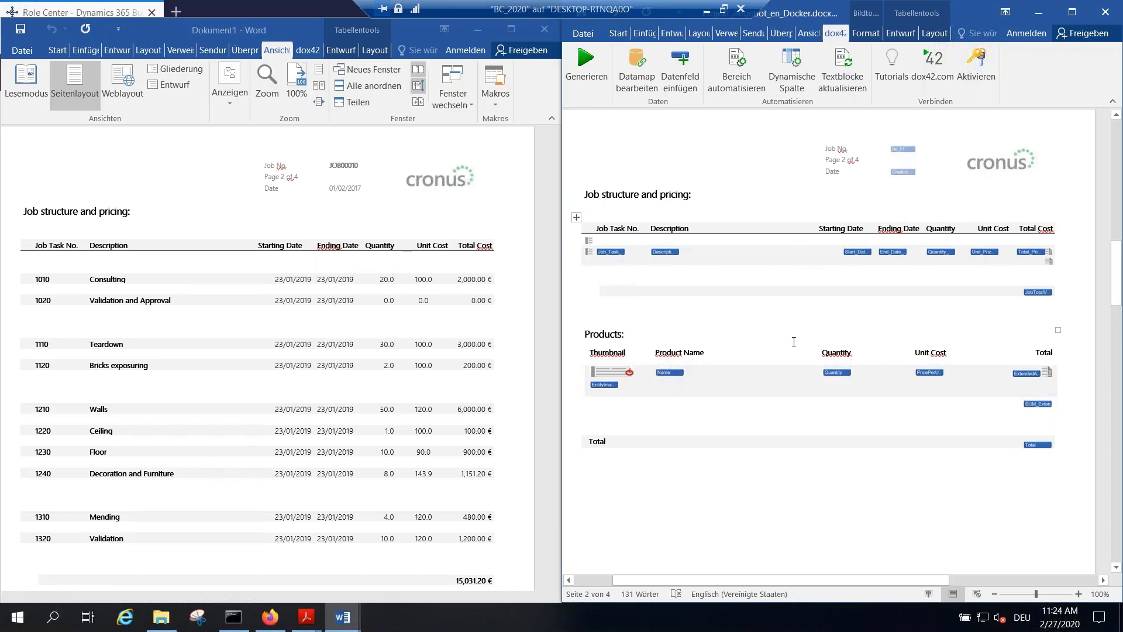
pyautogui.scroll(-3, 806, 341)
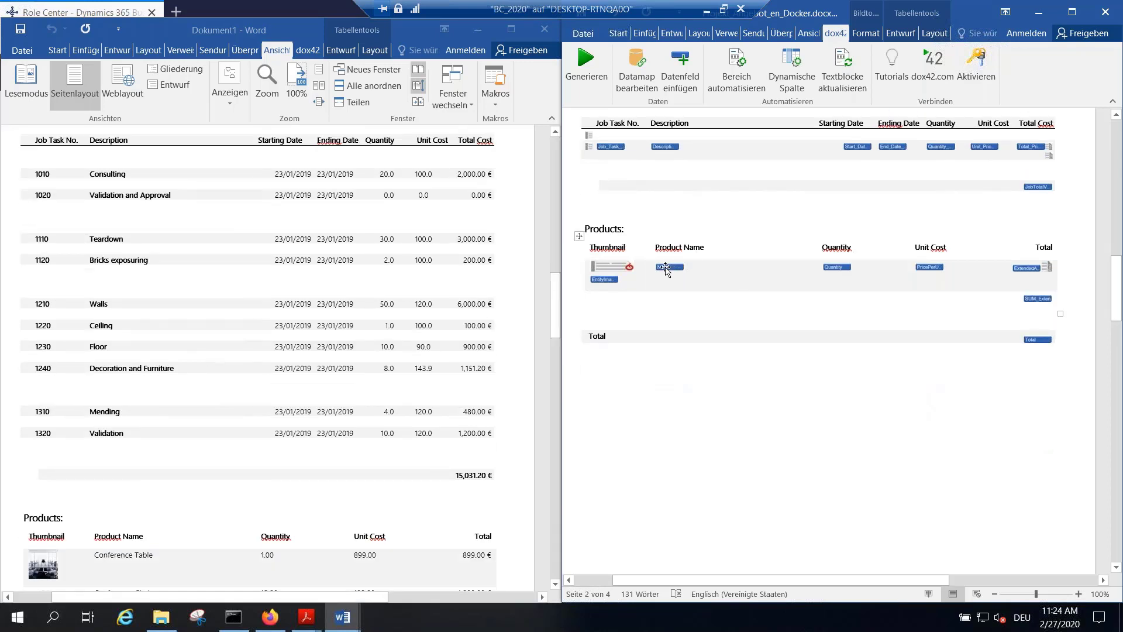
pyautogui.click(670, 267)
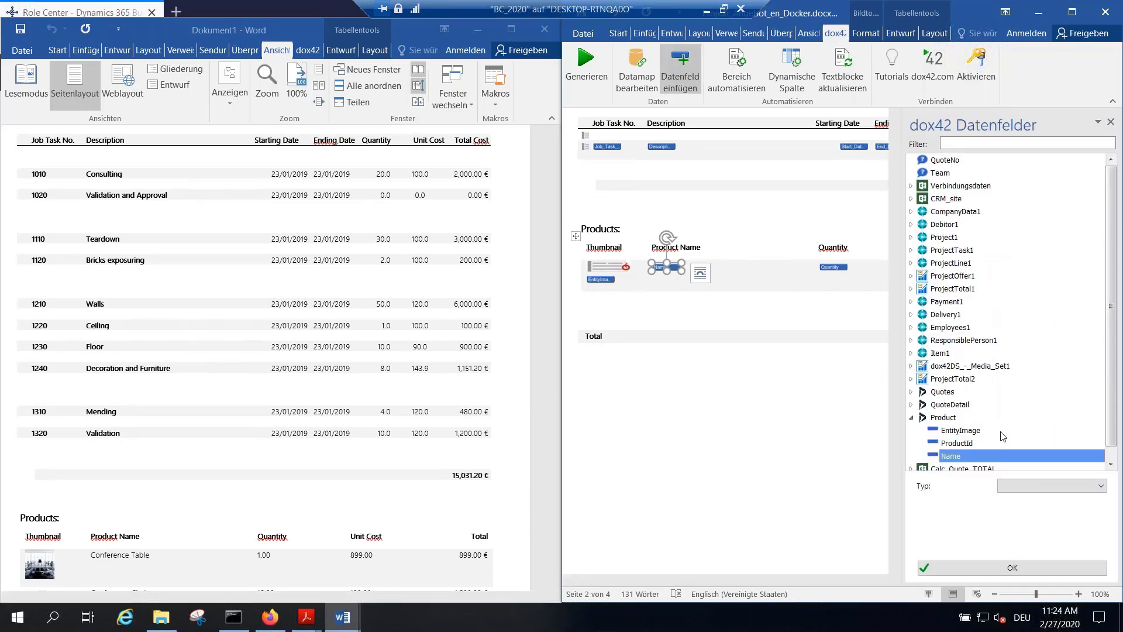
pyautogui.click(707, 8)
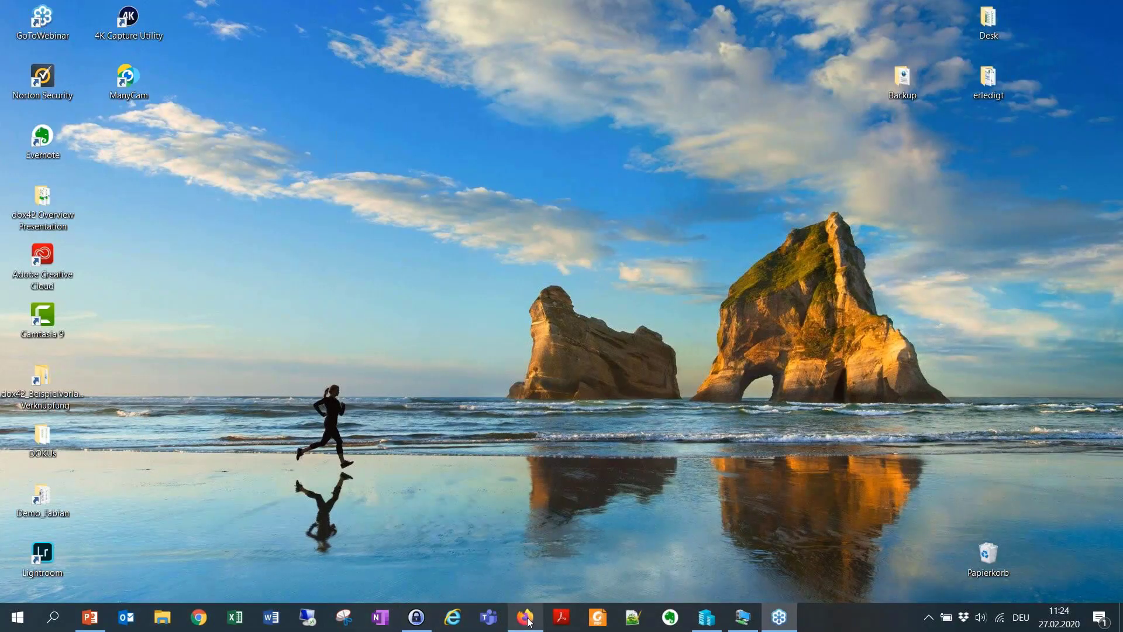
pyautogui.click(525, 617)
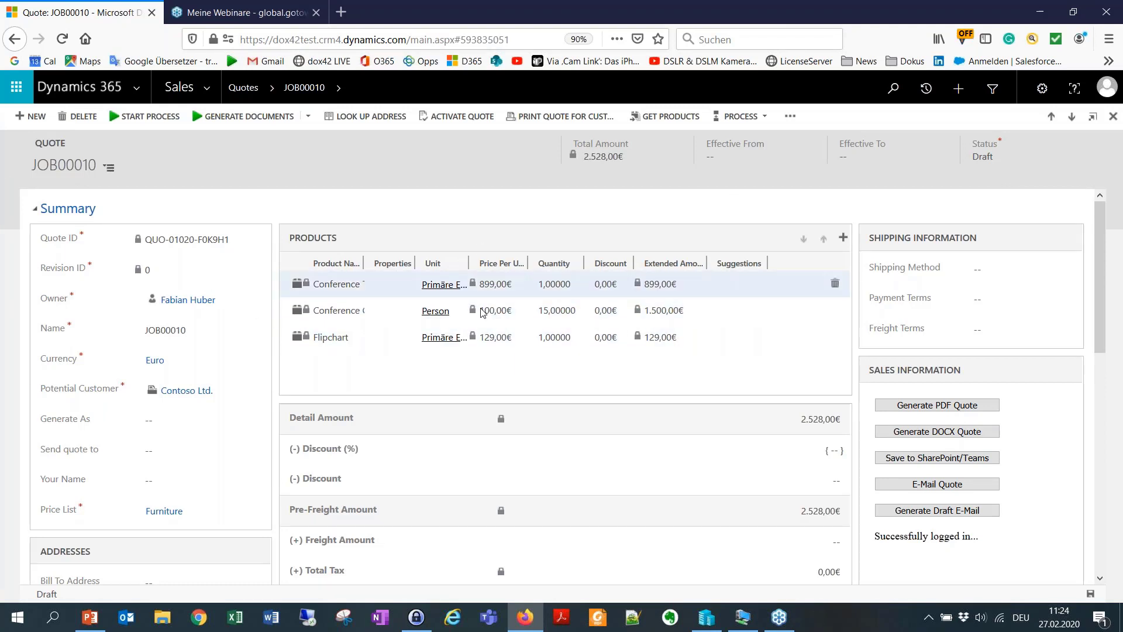
pyautogui.click(743, 618)
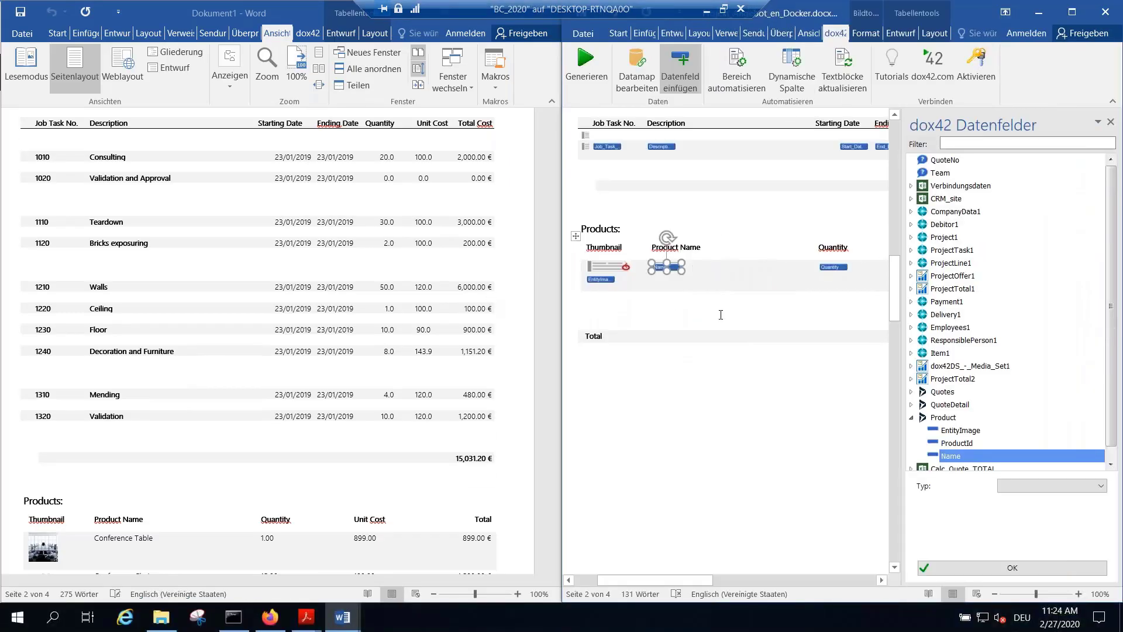
# - Scroll through the products, plan and terms pages of the quote and template
pyautogui.scroll(-1, 722, 316)
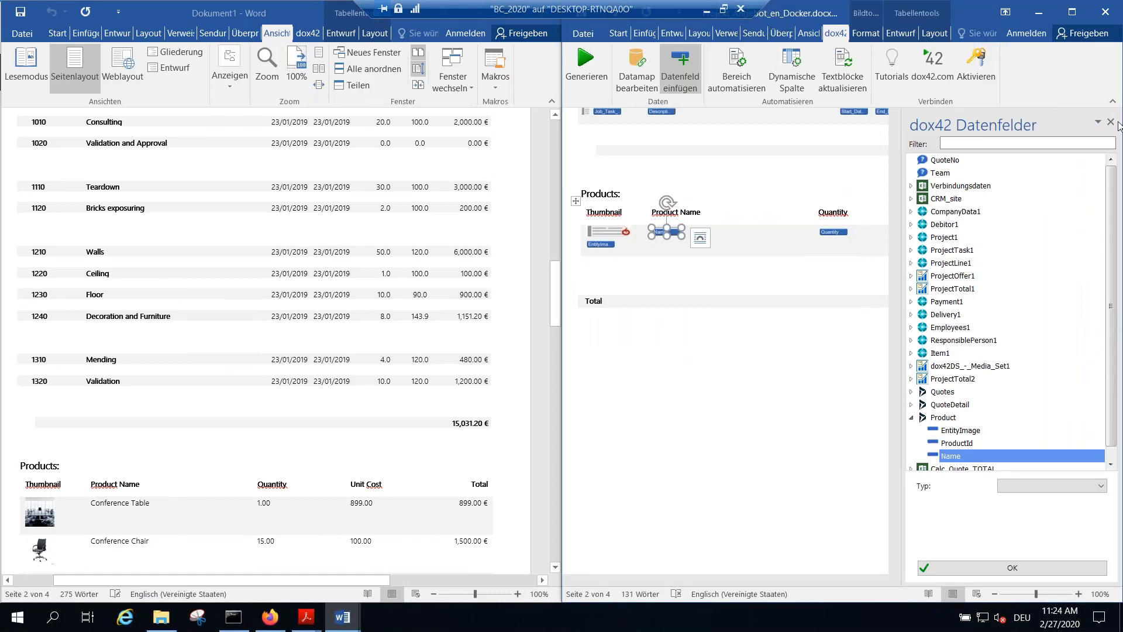
pyautogui.scroll(-1, 140, 379)
pyautogui.scroll(-3, 140, 379)
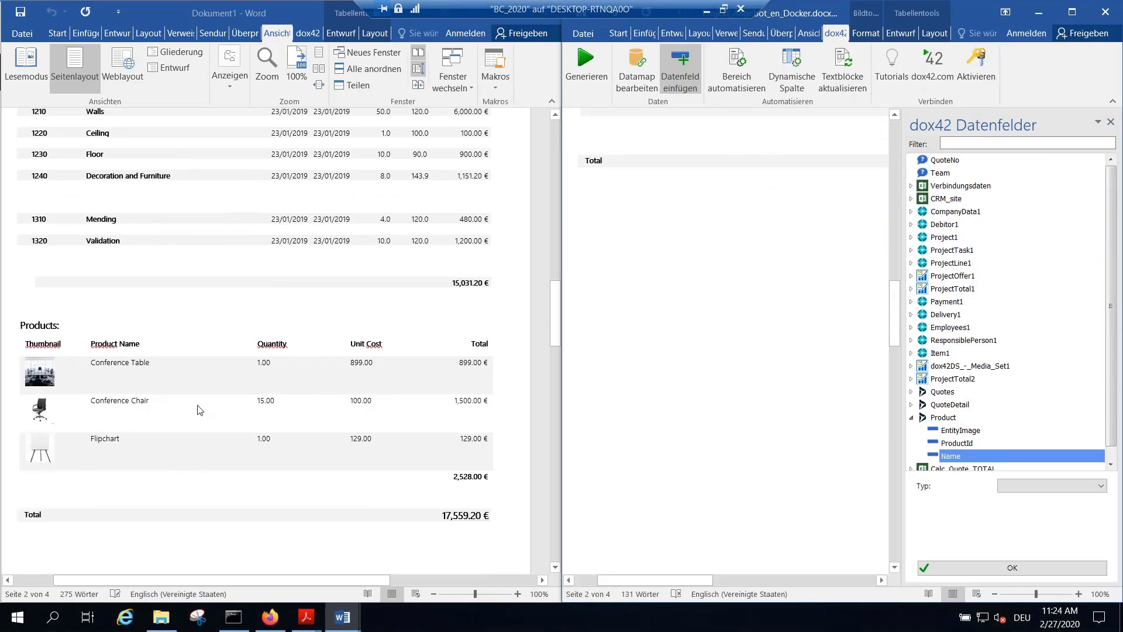
pyautogui.scroll(-4, 748, 341)
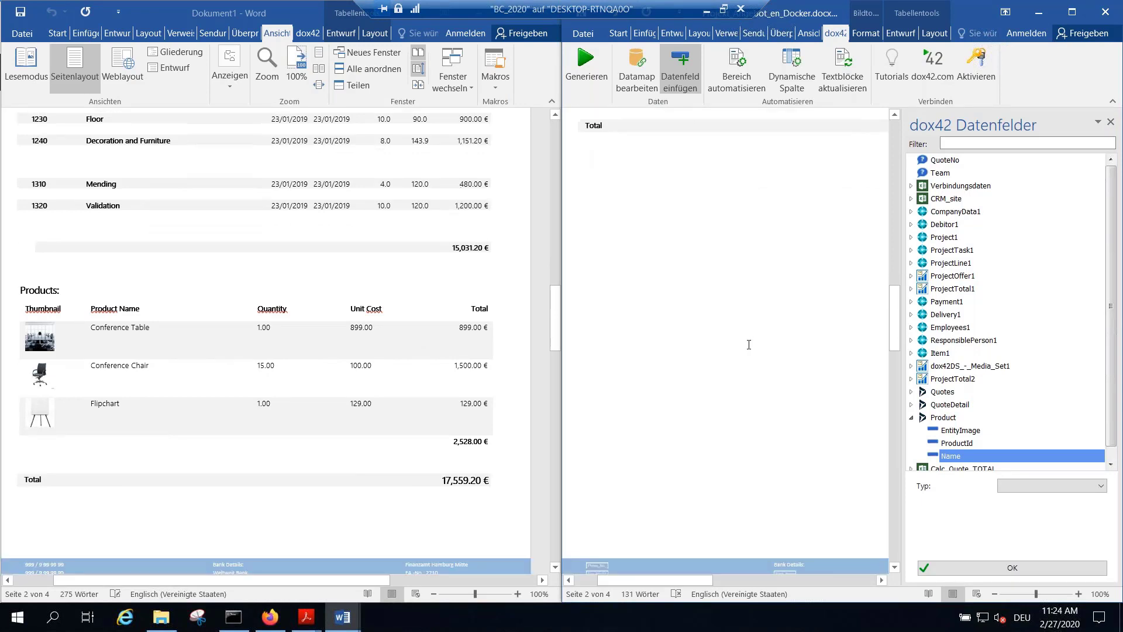
pyautogui.scroll(3, 314, 413)
pyautogui.scroll(-10, 731, 296)
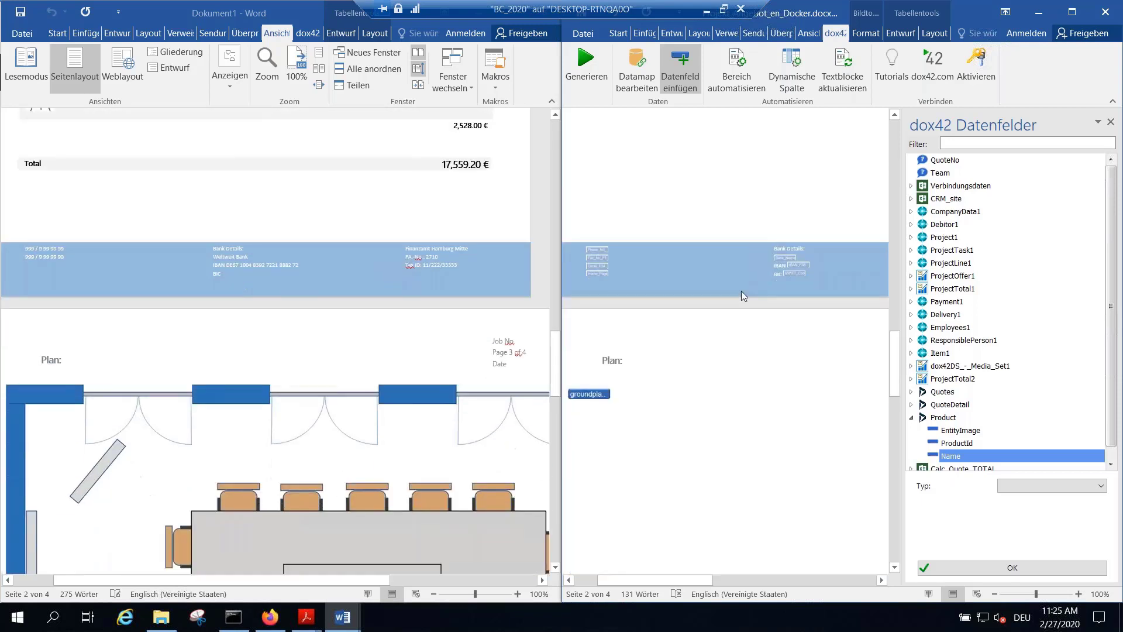
pyautogui.scroll(-5, 768, 289)
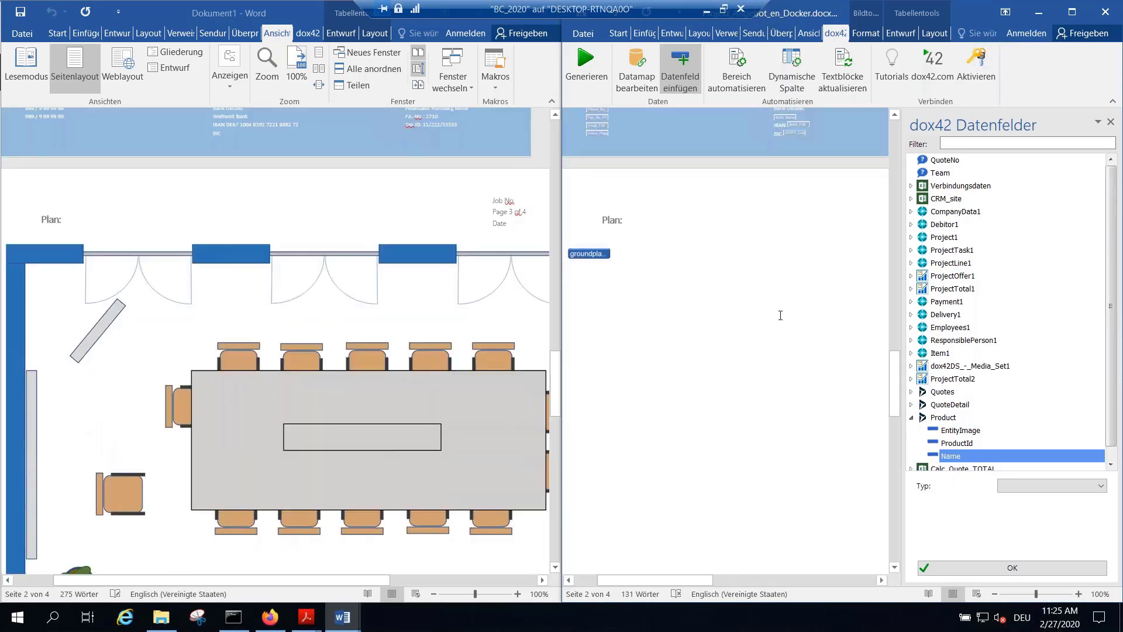
pyautogui.scroll(-15, 779, 313)
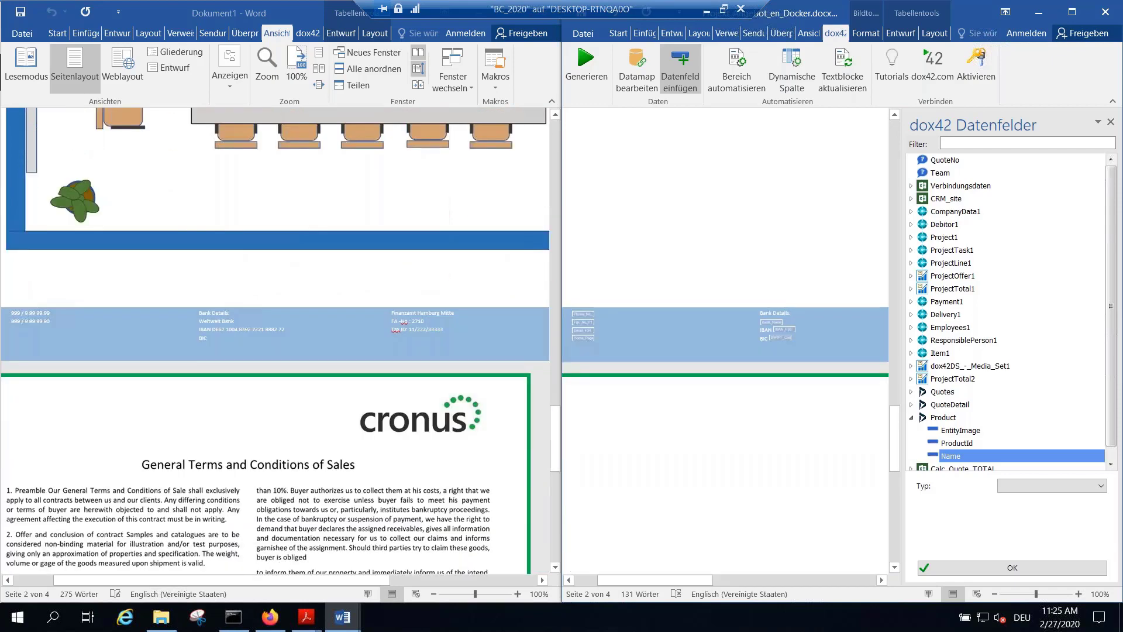
pyautogui.scroll(-2, 708, 288)
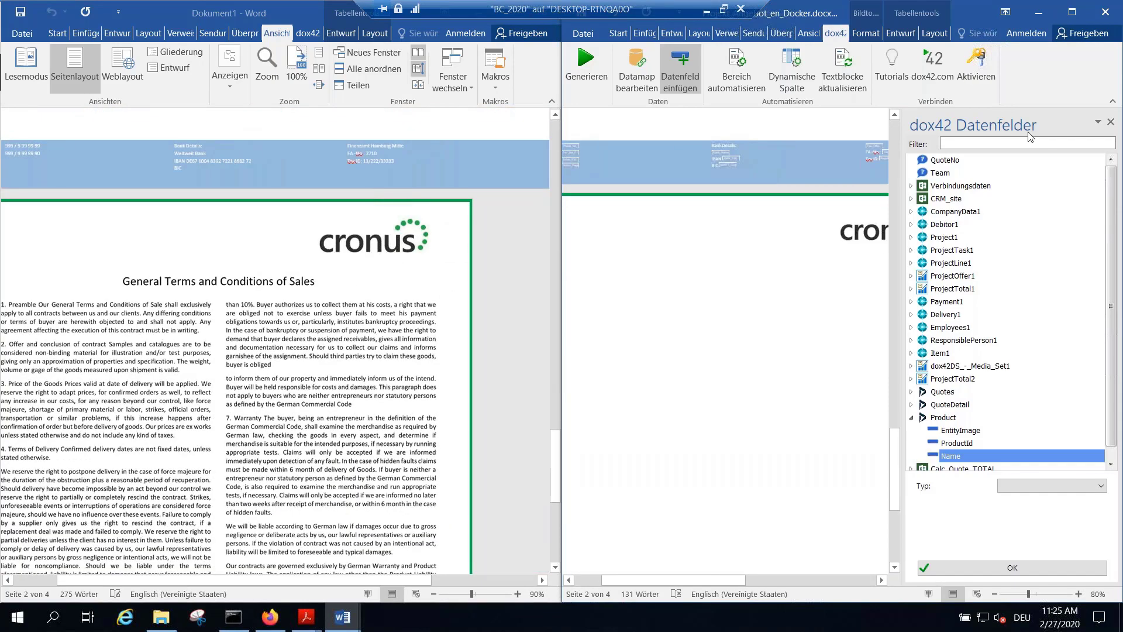
# - Close the Datenfelder pane, the template window, and then the generated Dokument1
pyautogui.click(1111, 123)
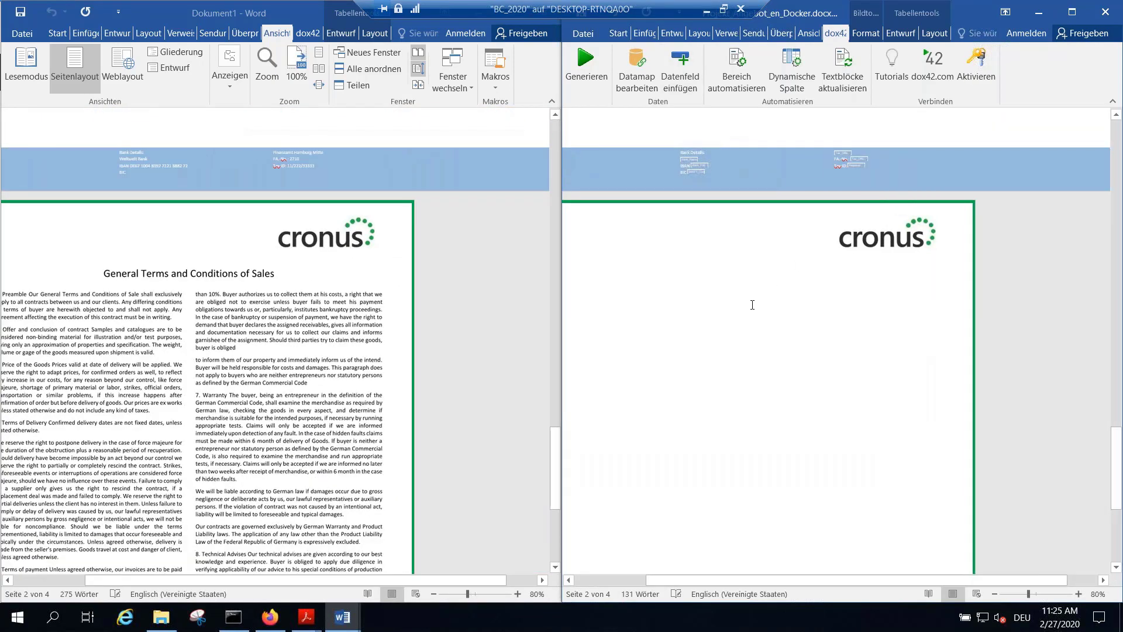
pyautogui.scroll(-1, 752, 305)
pyautogui.scroll(-1, 714, 242)
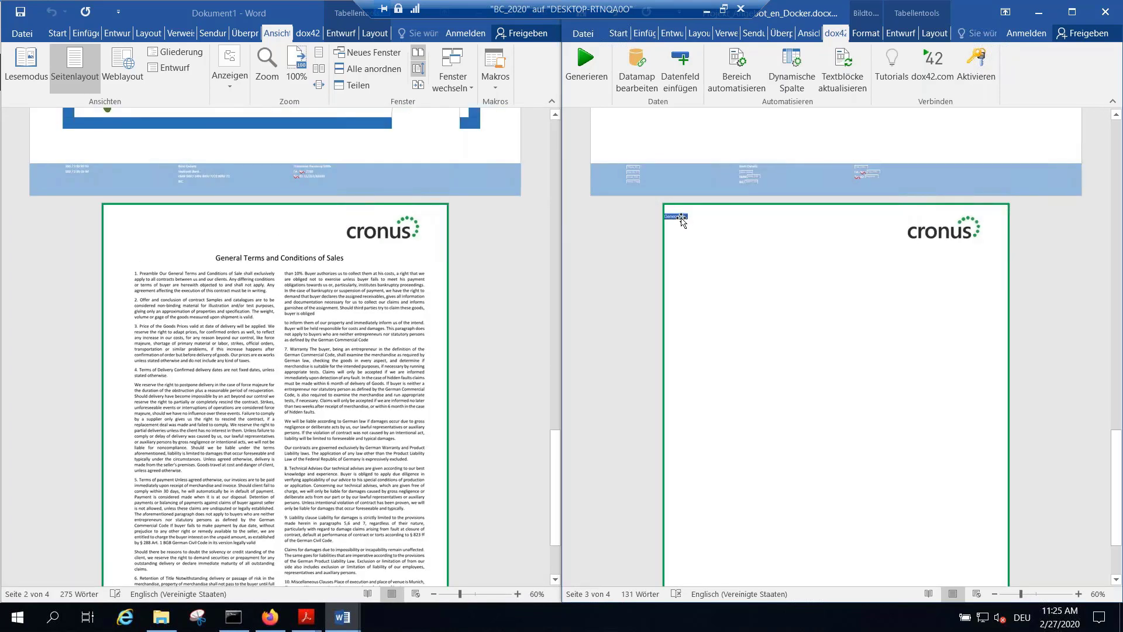
pyautogui.scroll(8, 354, 377)
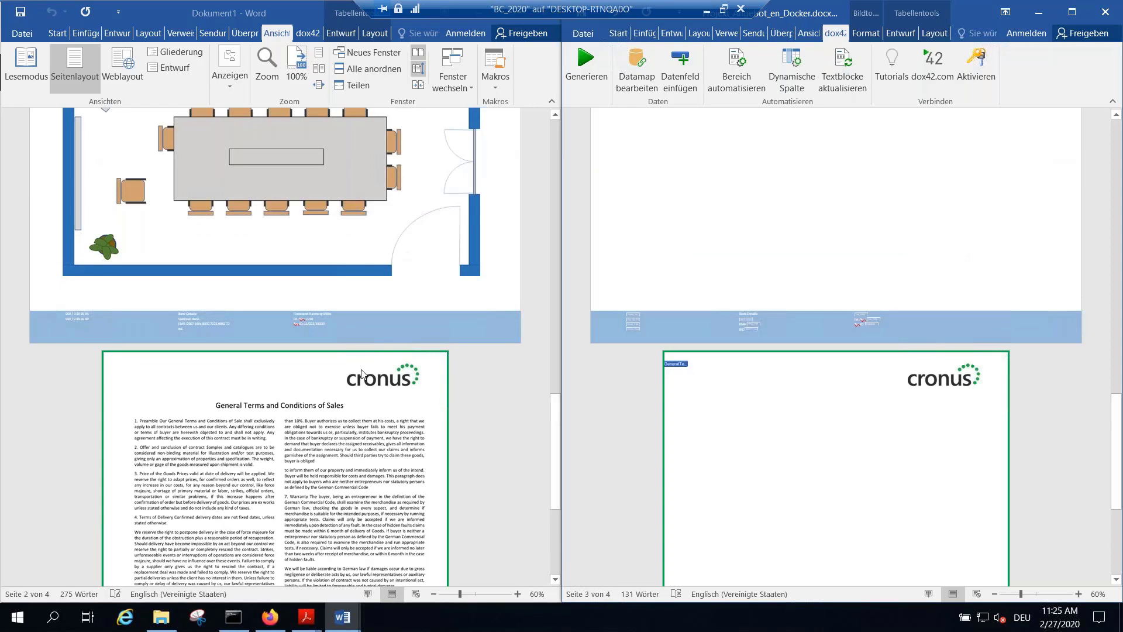
pyautogui.scroll(10, 369, 352)
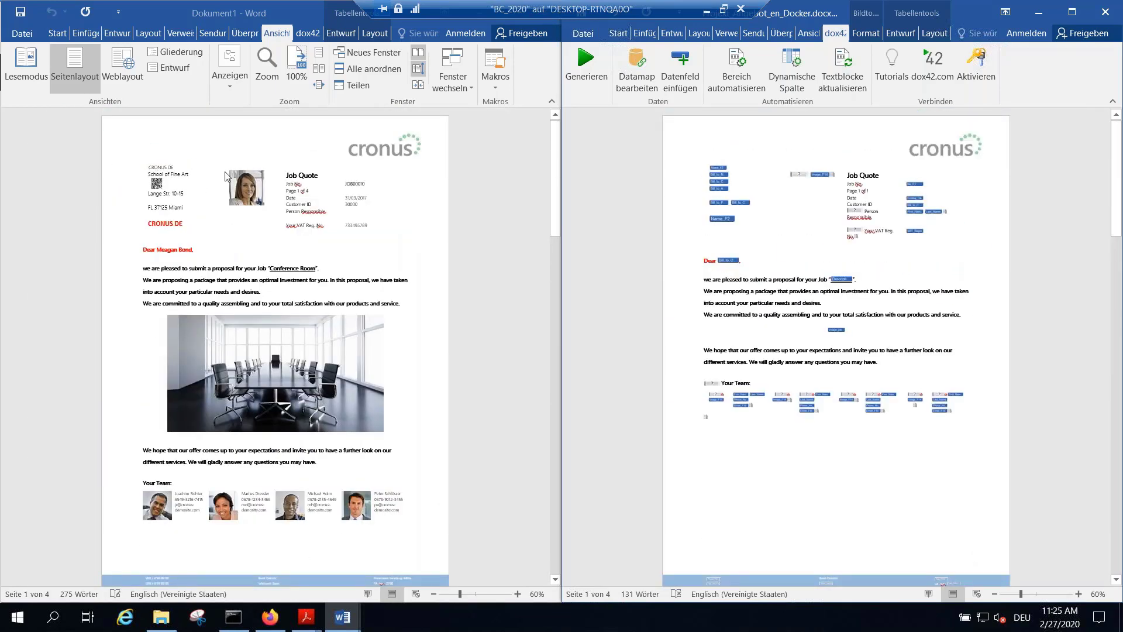
pyautogui.click(1105, 12)
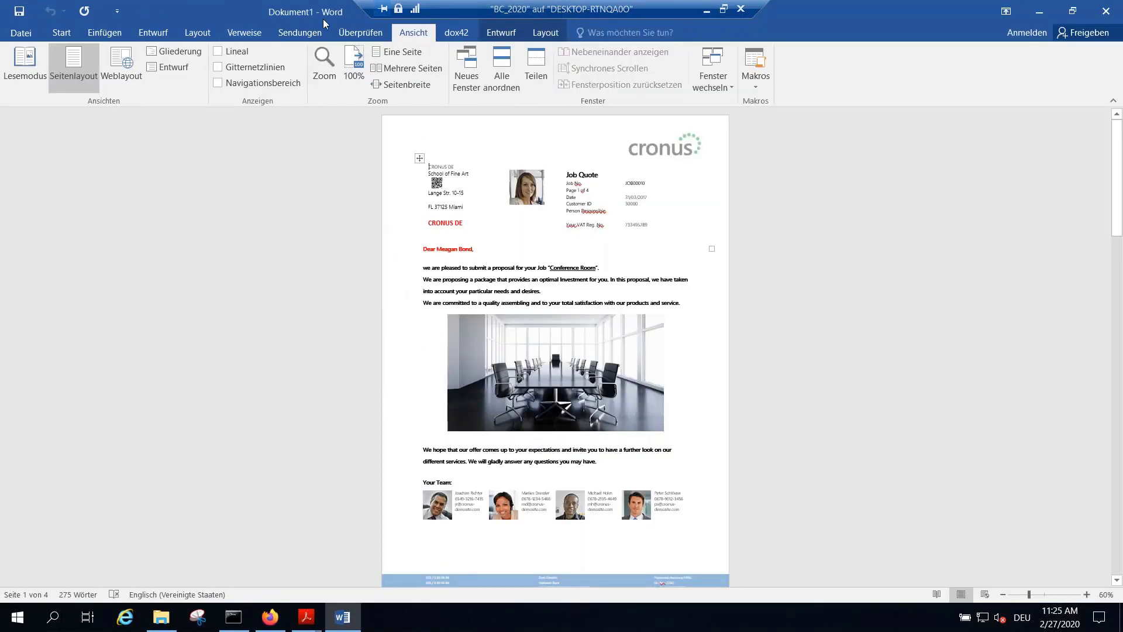
pyautogui.click(1106, 12)
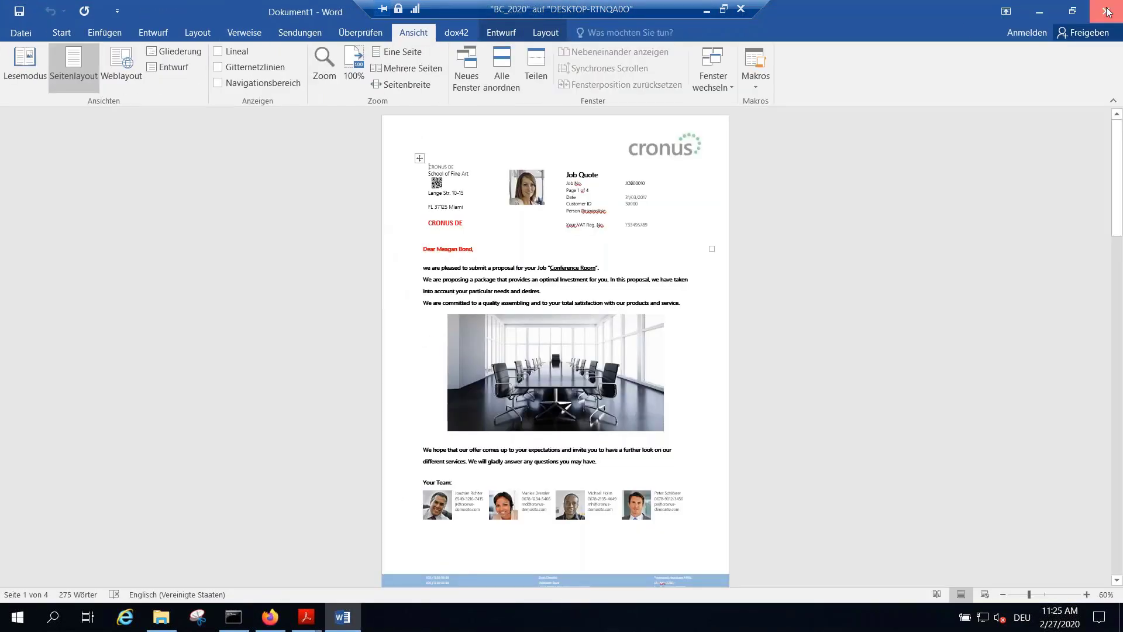
# - Discard the generated quote and open the Cronus AG > Projekte > JOB00010 folder
pyautogui.click(571, 338)
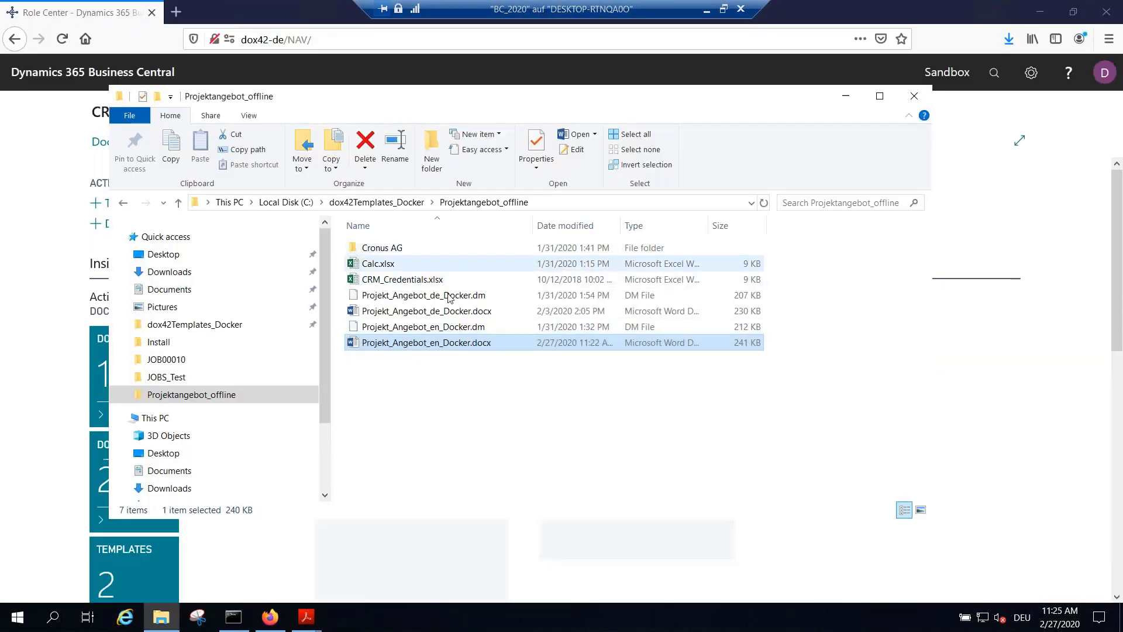
pyautogui.click(418, 254)
pyautogui.doubleClick(419, 253)
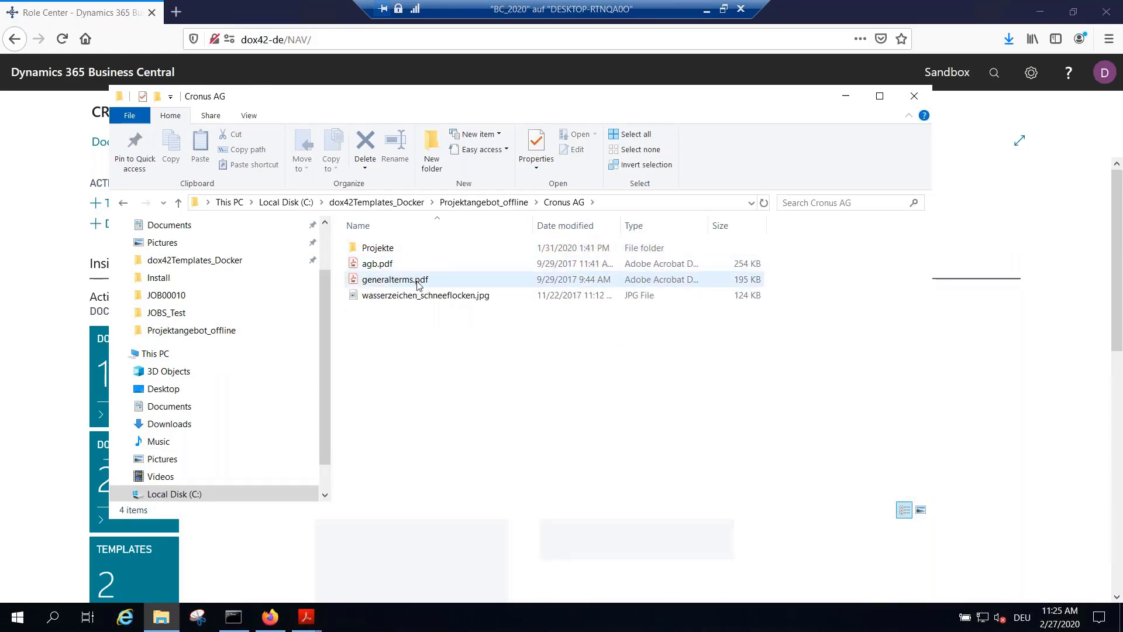
pyautogui.click(388, 250)
pyautogui.doubleClick(388, 250)
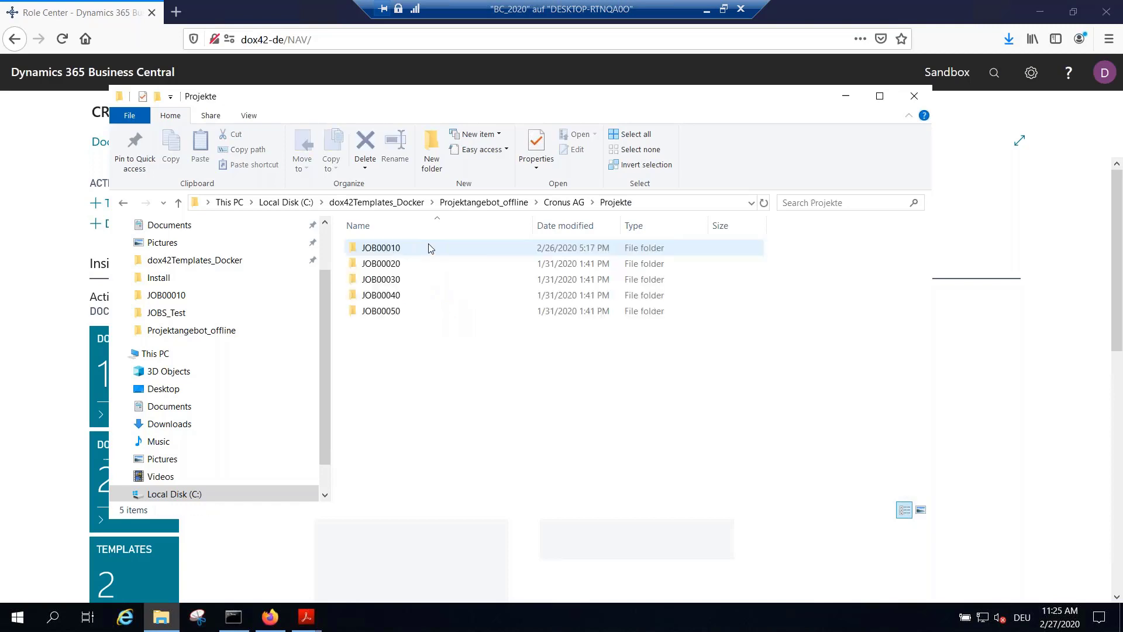
pyautogui.click(388, 250)
pyautogui.doubleClick(388, 251)
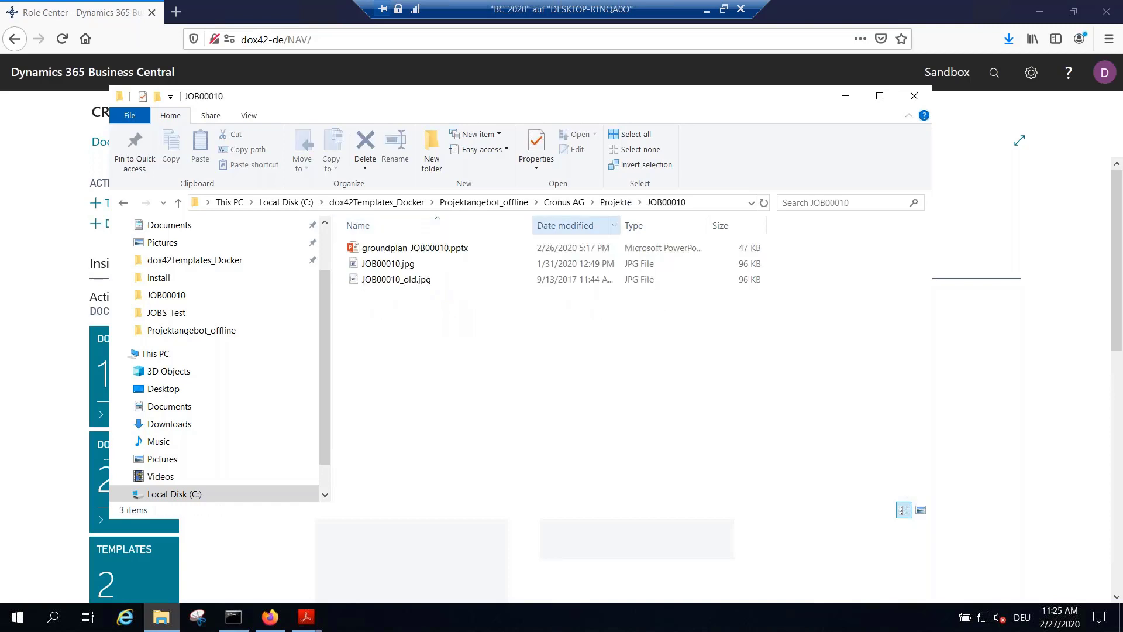
# - View the JOB00010.jpg photo, close it, and select groundplan_JOB00010.pptx
pyautogui.doubleClick(392, 266)
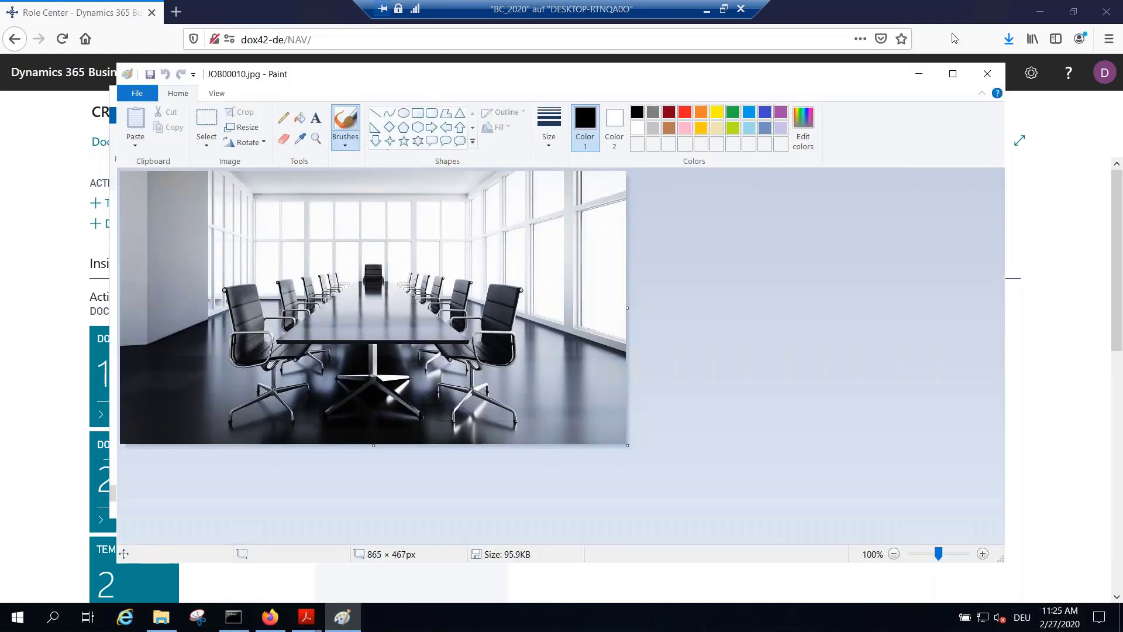
pyautogui.click(988, 74)
pyautogui.click(419, 247)
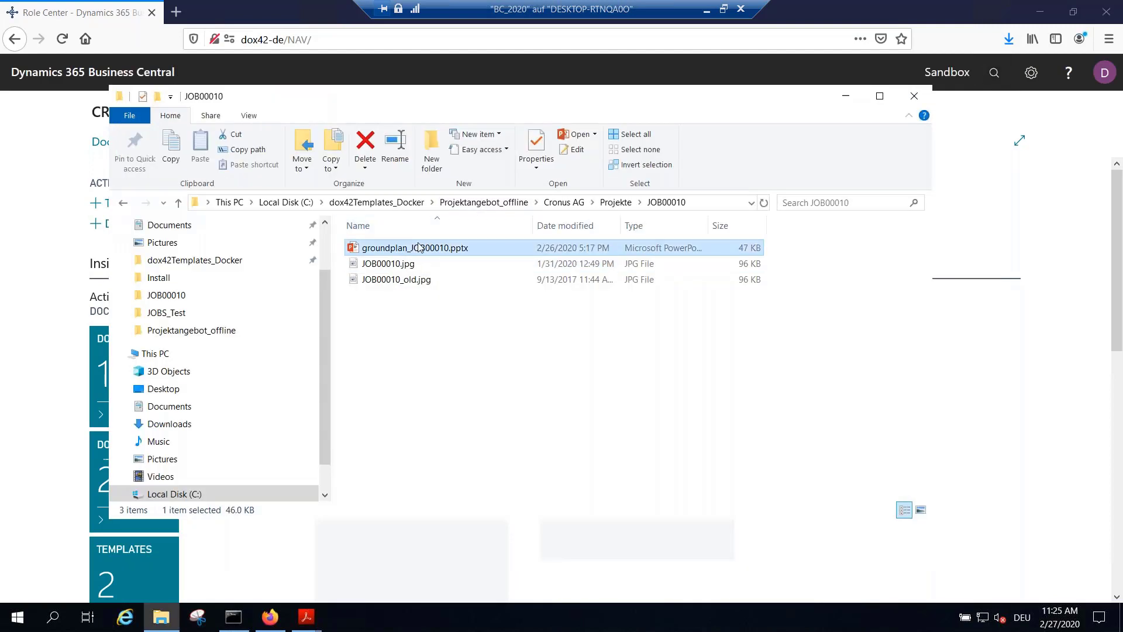
# - Open groundplan_JOB00010.pptx, move the lone chair to the table's left side, save and close
pyautogui.doubleClick(419, 248)
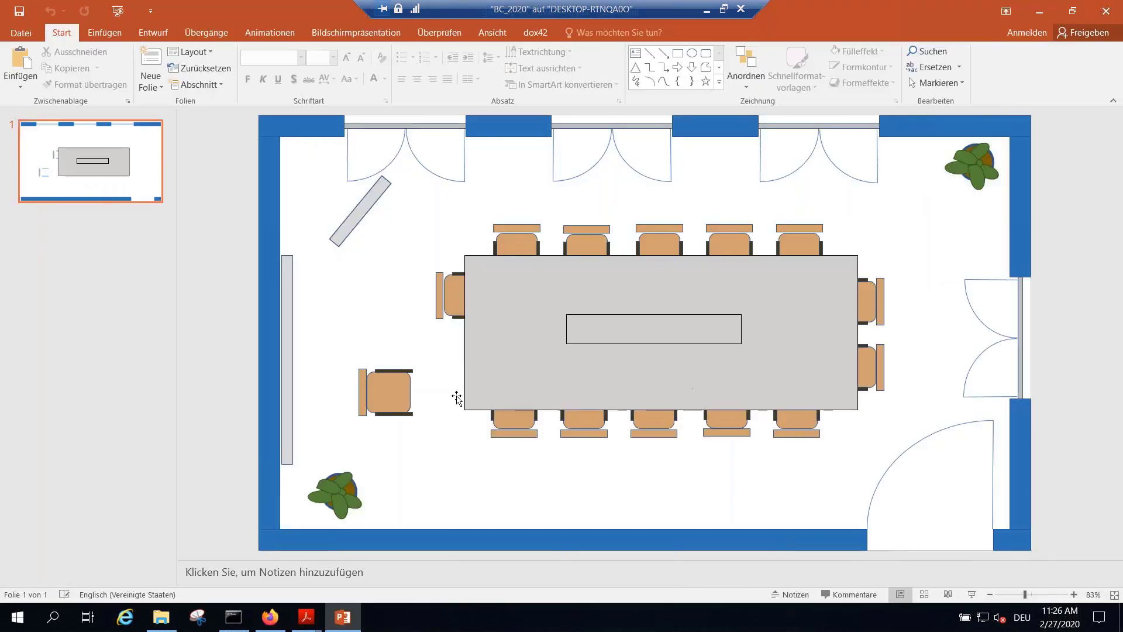
pyautogui.moveTo(385, 396); pyautogui.dragTo(461, 373)
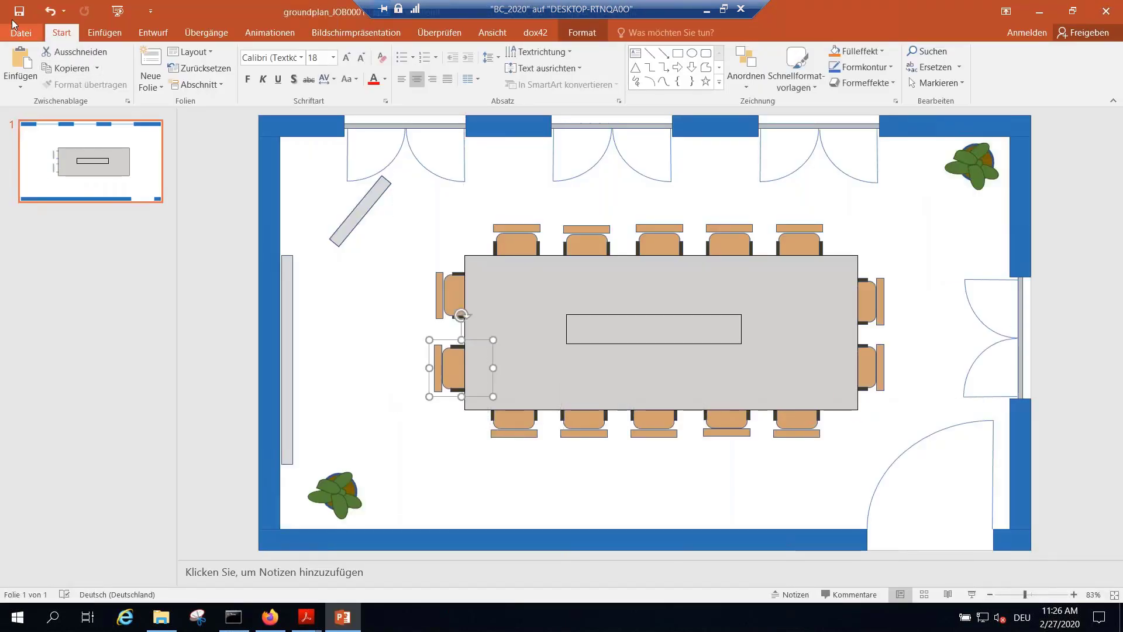
pyautogui.hotkey('ctrl', 's')
pyautogui.click(1106, 11)
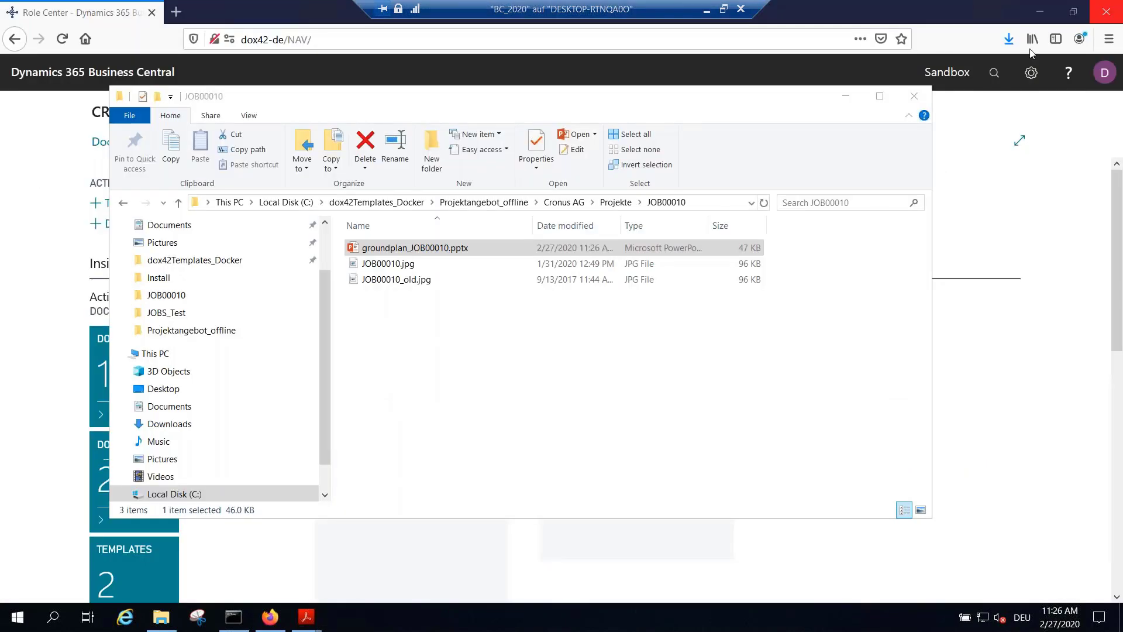
# - Close Explorer, search 'jobs' with Tell Me, and open JOB00010 from the Jobs list
pyautogui.click(914, 95)
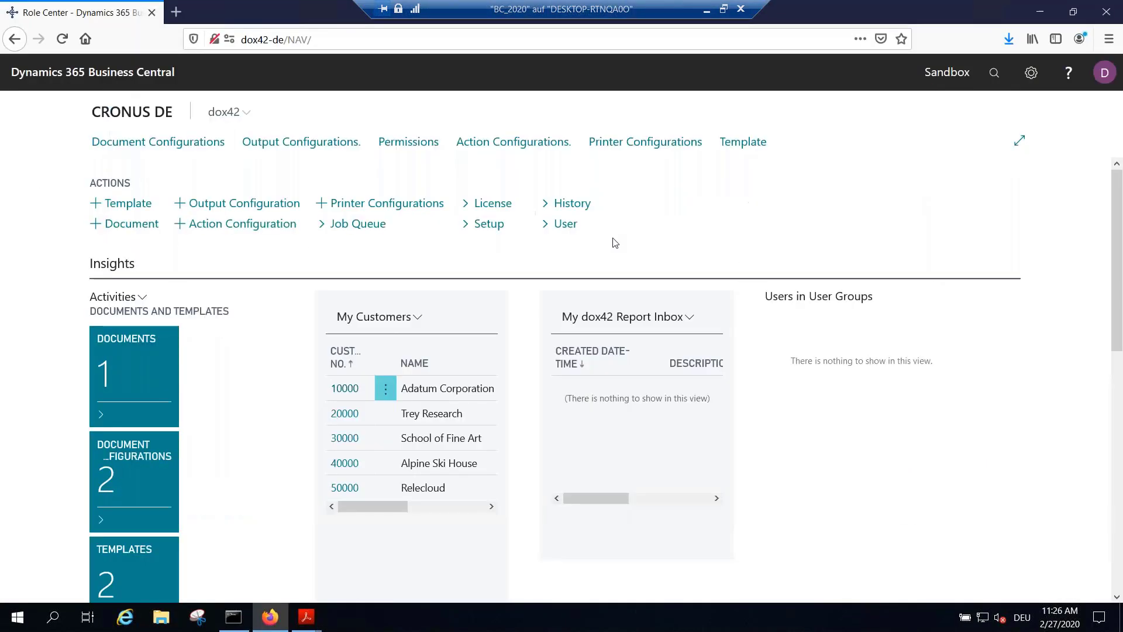
pyautogui.click(994, 72)
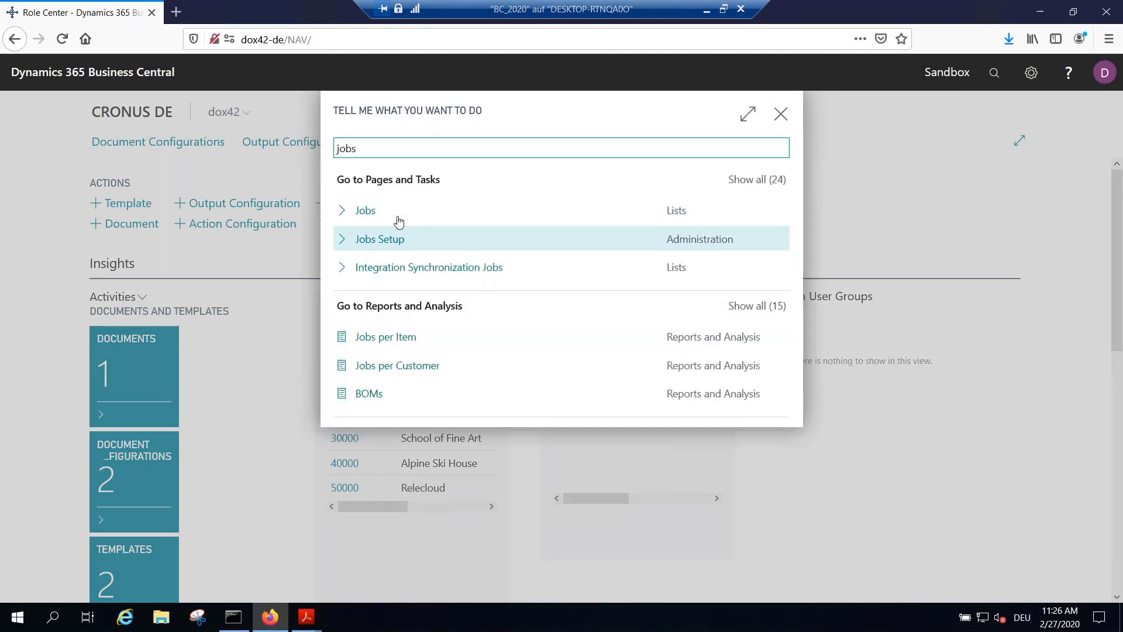
pyautogui.press('Return')
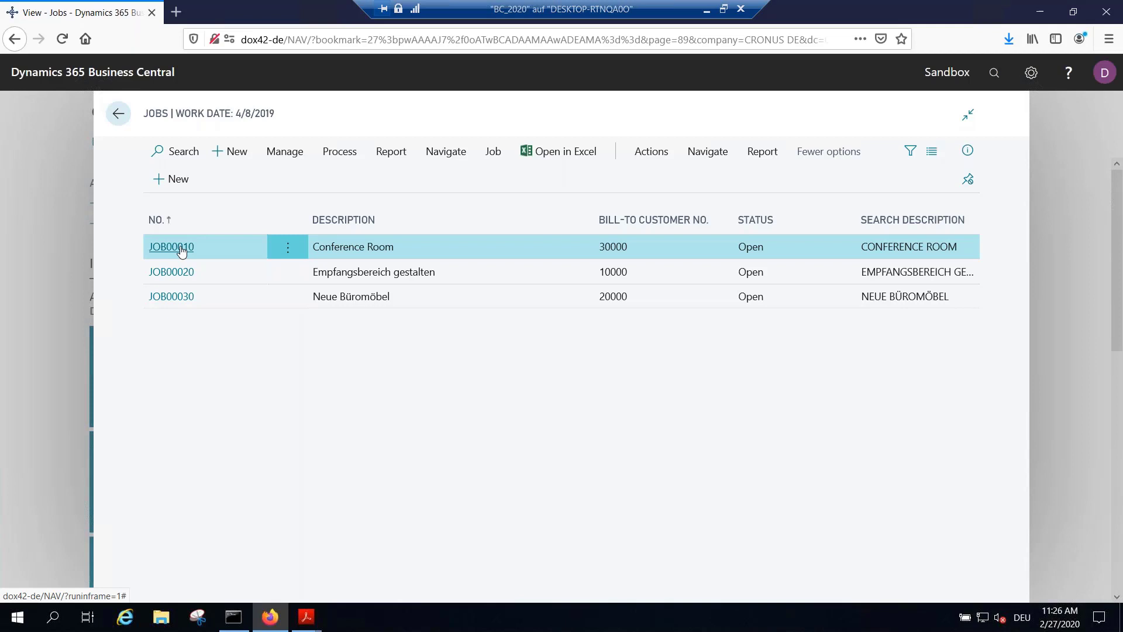
pyautogui.click(182, 251)
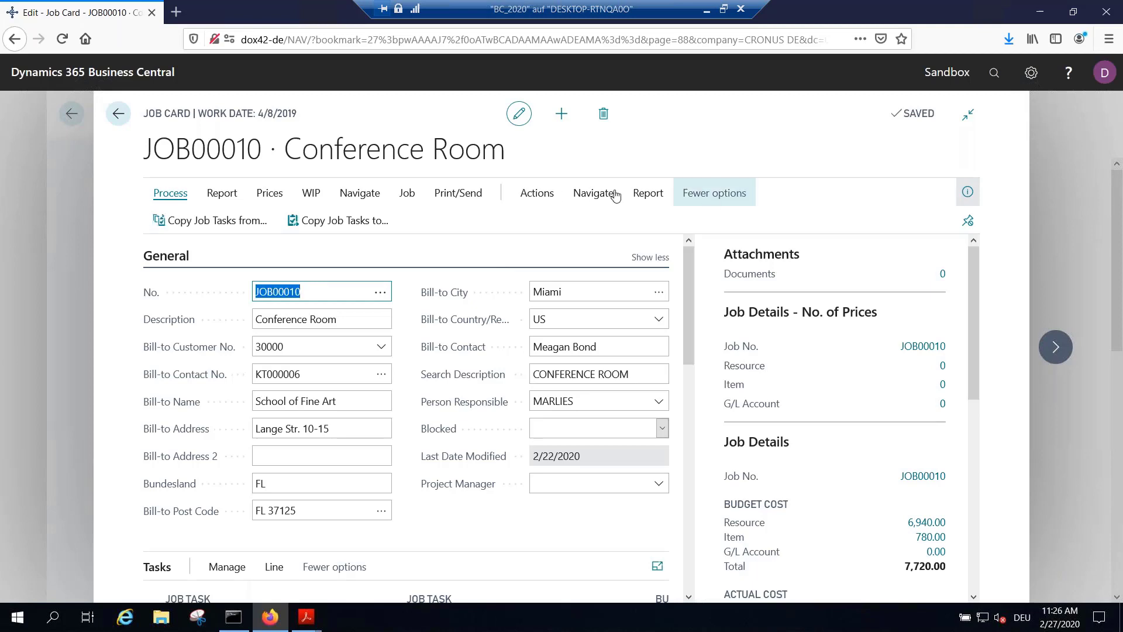
pyautogui.click(653, 199)
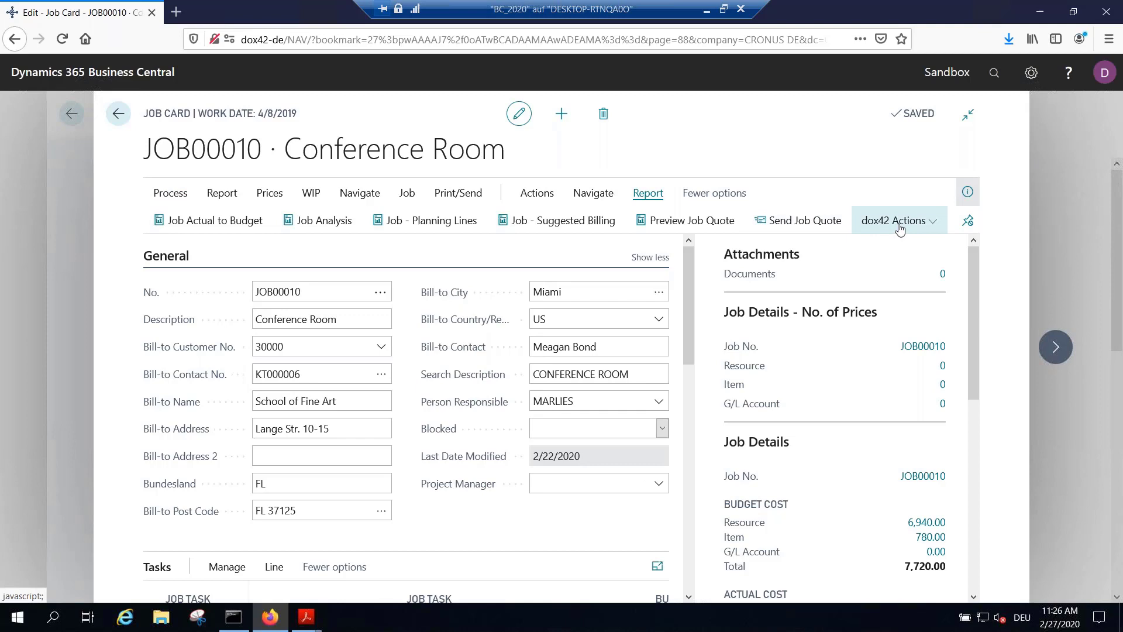
# - Run dox42 - Job Quote from the dox42 Actions and open the generated dox42.pdf
pyautogui.click(899, 225)
pyautogui.click(876, 250)
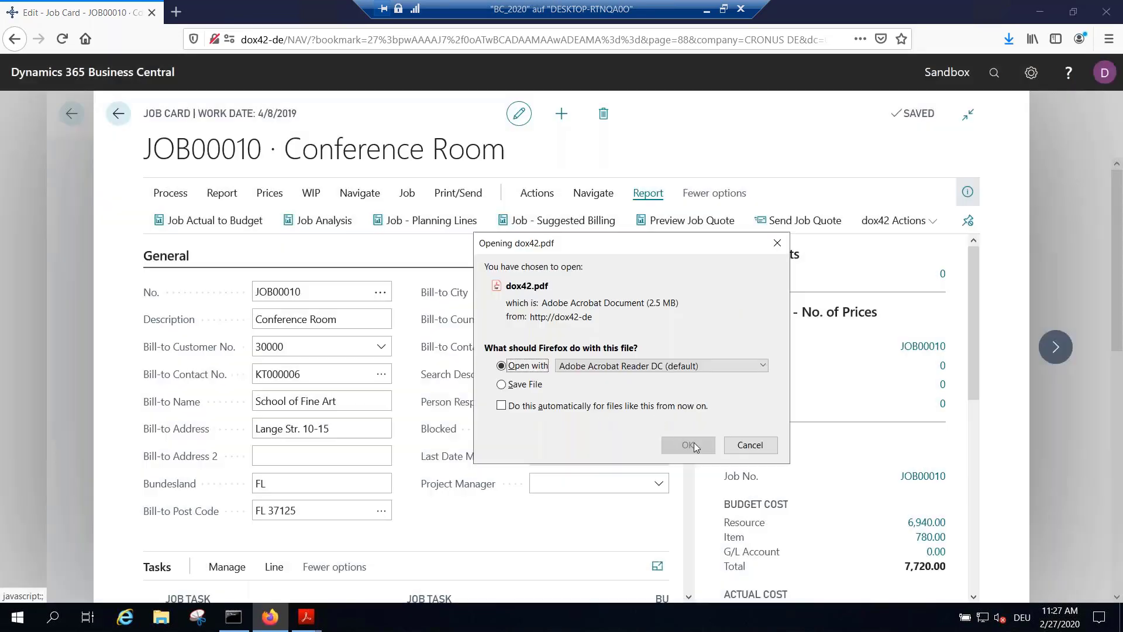
pyautogui.click(687, 445)
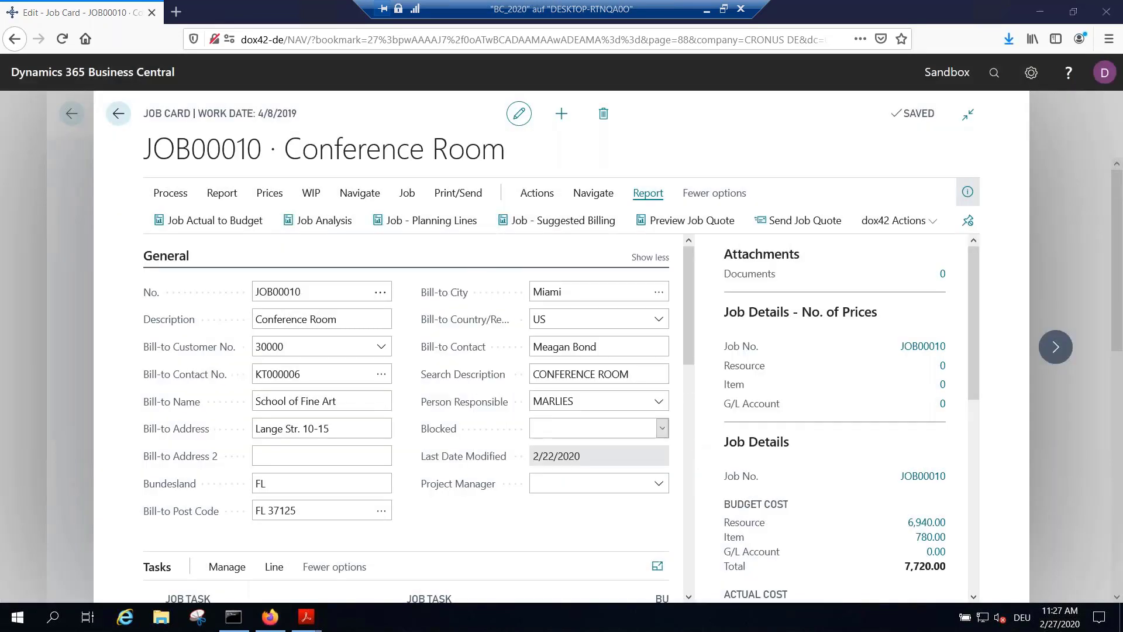
# - Zoom the job quote out to 100% and scroll through pages 1–3 to the floor plan
pyautogui.hotkey('ctrl', '-')
pyautogui.hotkey('ctrl', '-')
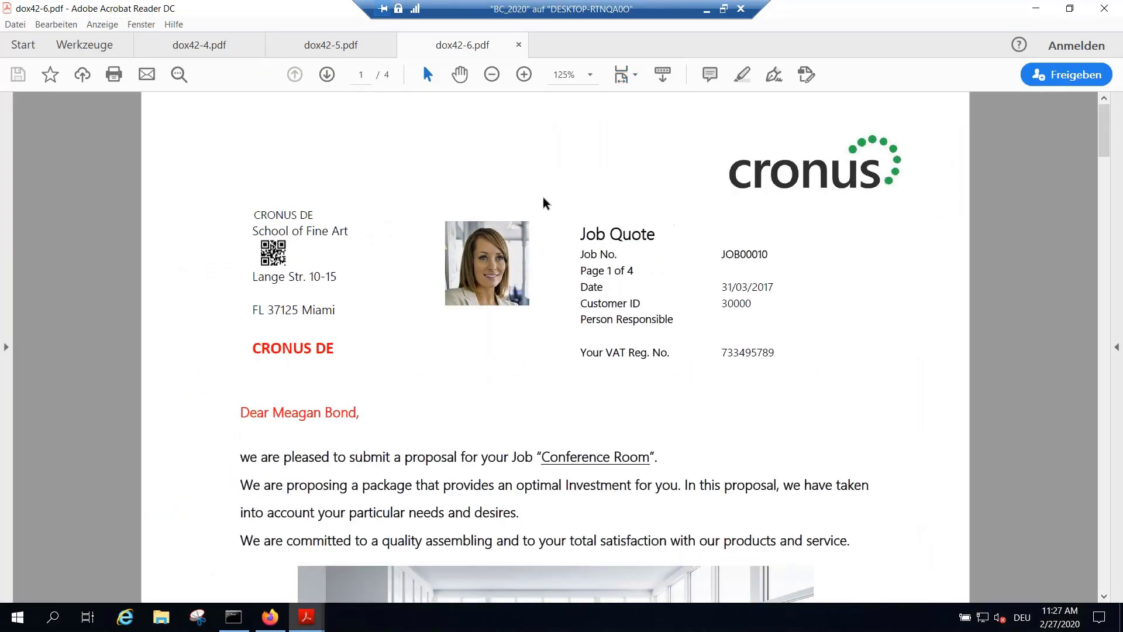
pyautogui.hotkey('ctrl', '-')
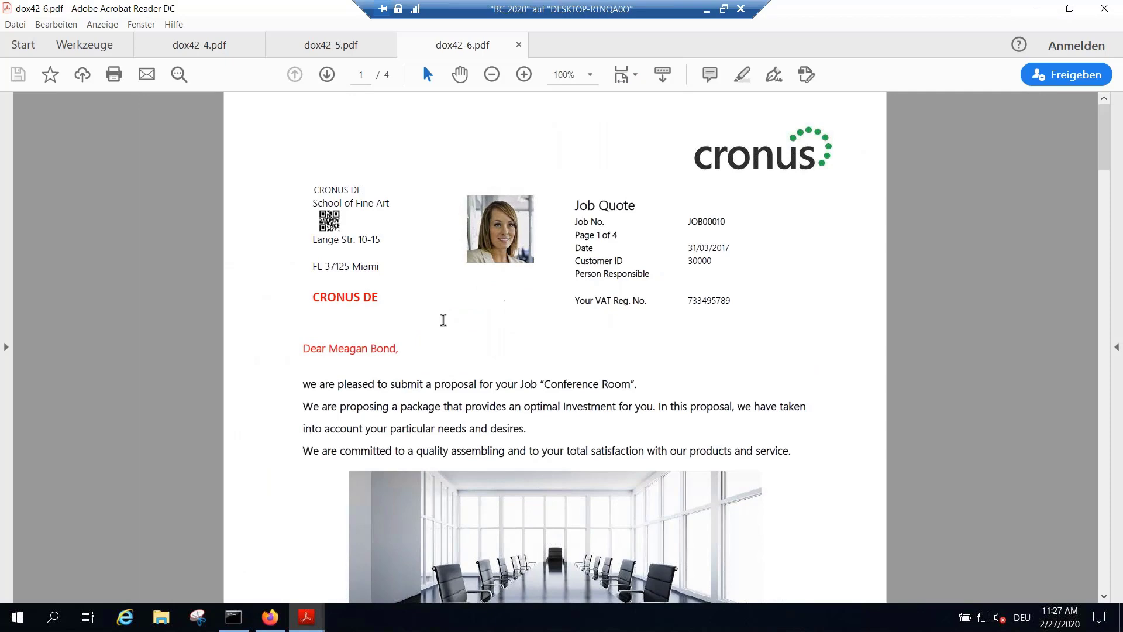
pyautogui.scroll(-2, 502, 284)
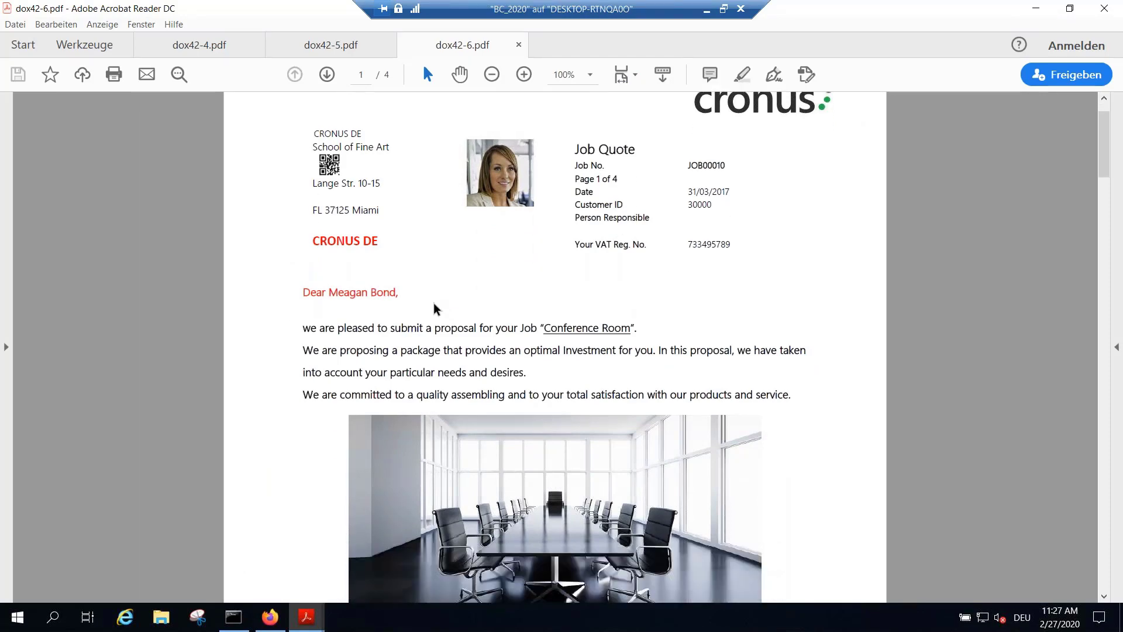
pyautogui.scroll(-20, 436, 308)
pyautogui.scroll(-20, 554, 287)
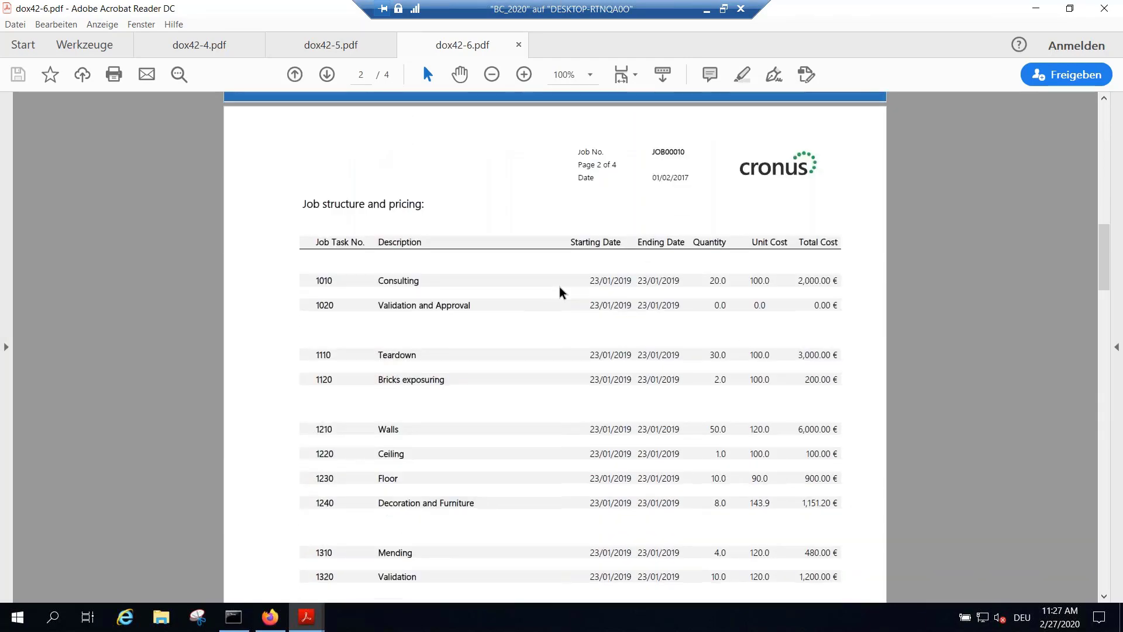
pyautogui.scroll(-12, 555, 287)
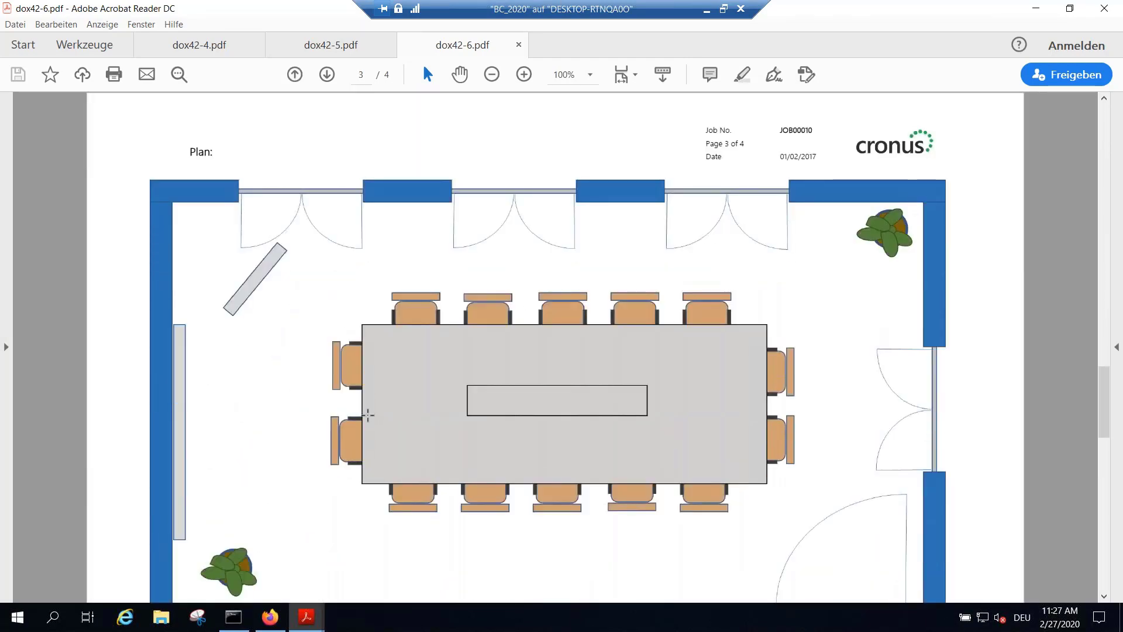
# - Close the quote PDF, then quit Acrobat Reader with 'Alle Registerkarten schließen'
pyautogui.click(1105, 8)
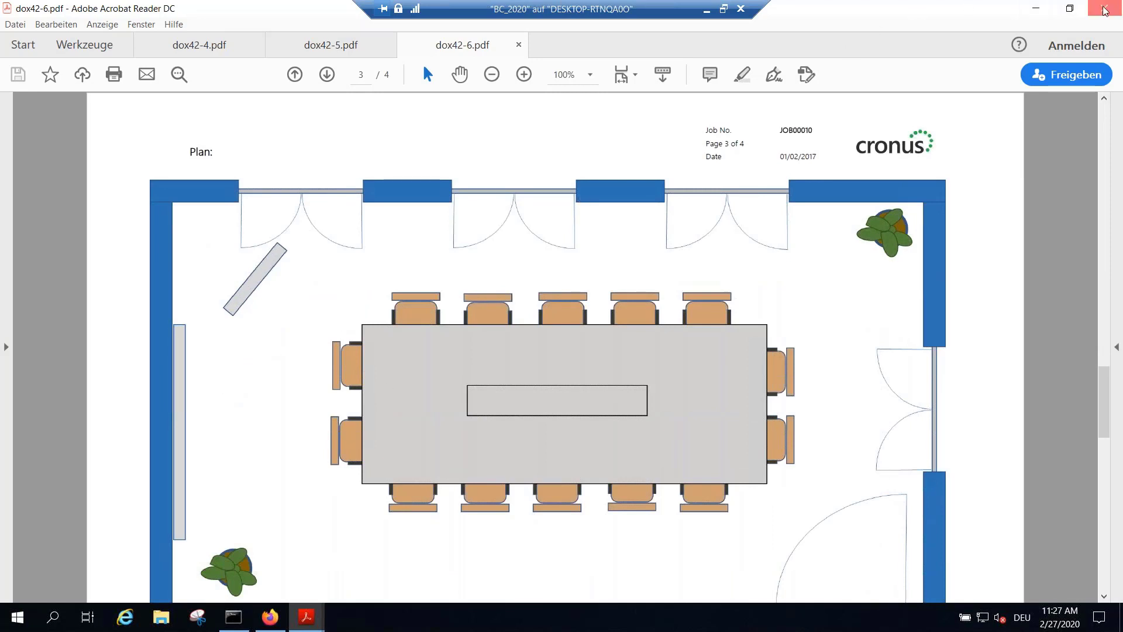
pyautogui.click(557, 339)
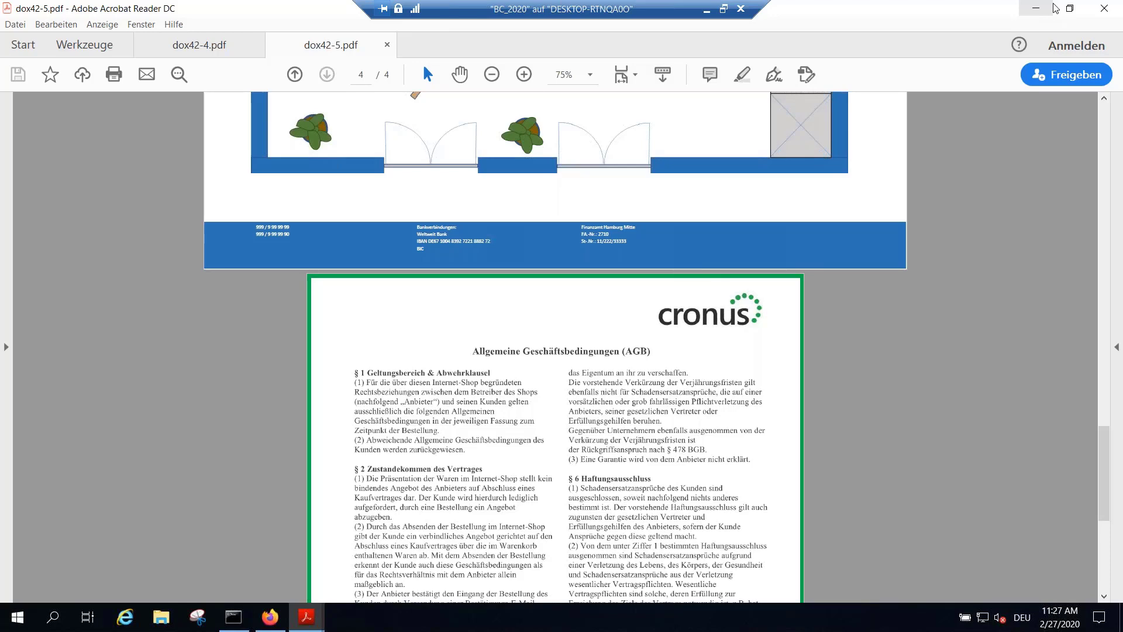
pyautogui.click(1105, 8)
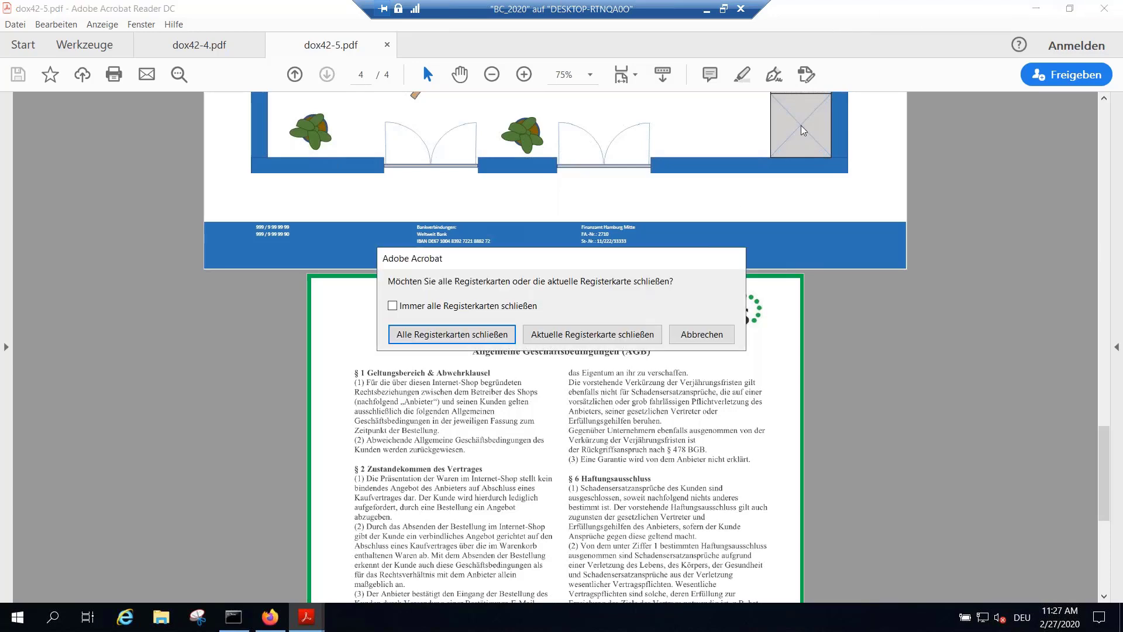
pyautogui.click(442, 334)
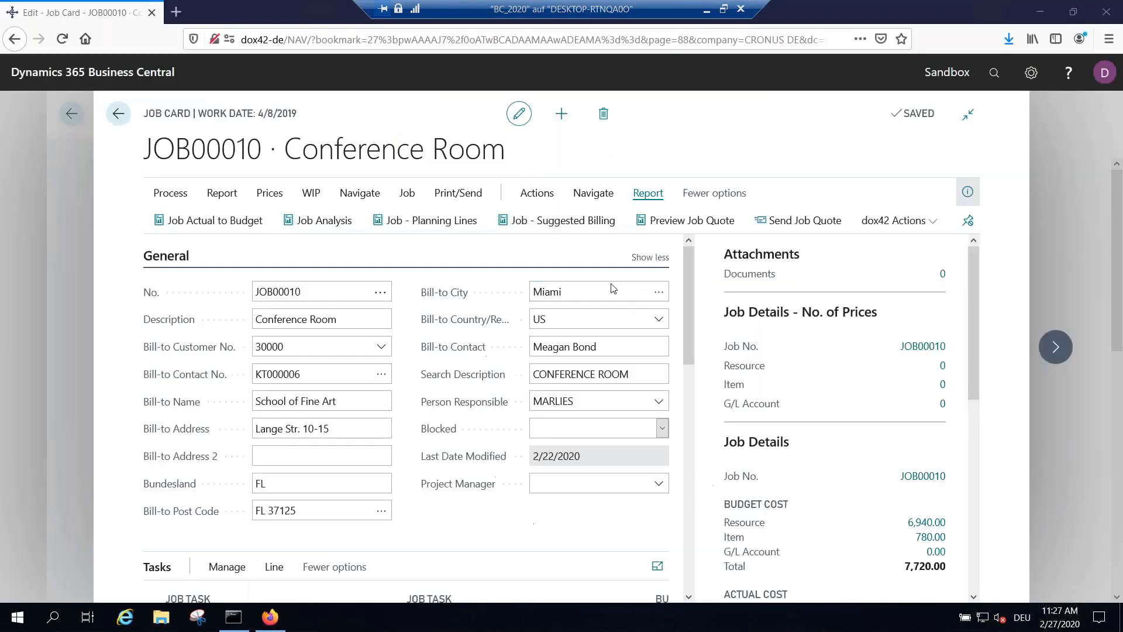
# - Go back from the JOB00010 job card through the Jobs list to the Role Center
pyautogui.click(118, 115)
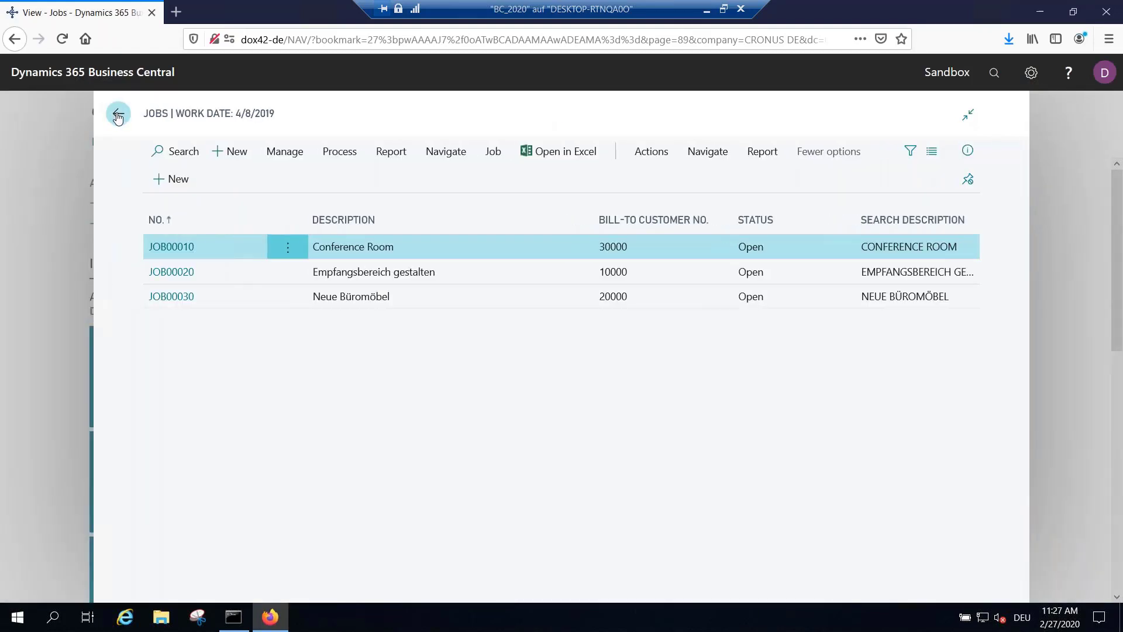
pyautogui.click(118, 115)
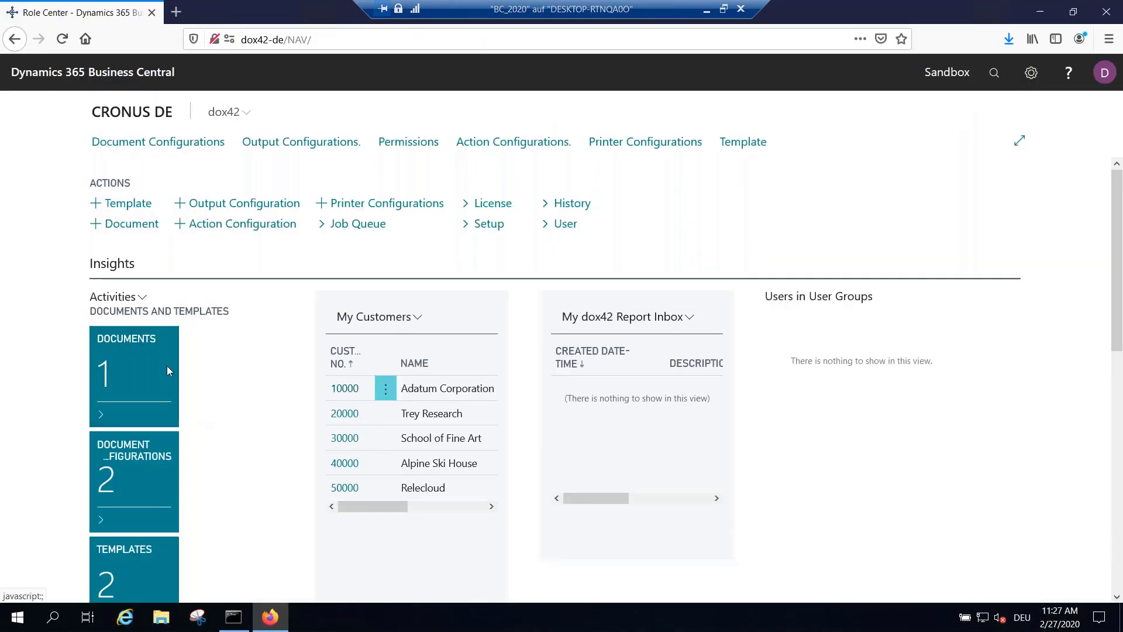
pyautogui.scroll(-2, 176, 348)
pyautogui.scroll(1, 220, 266)
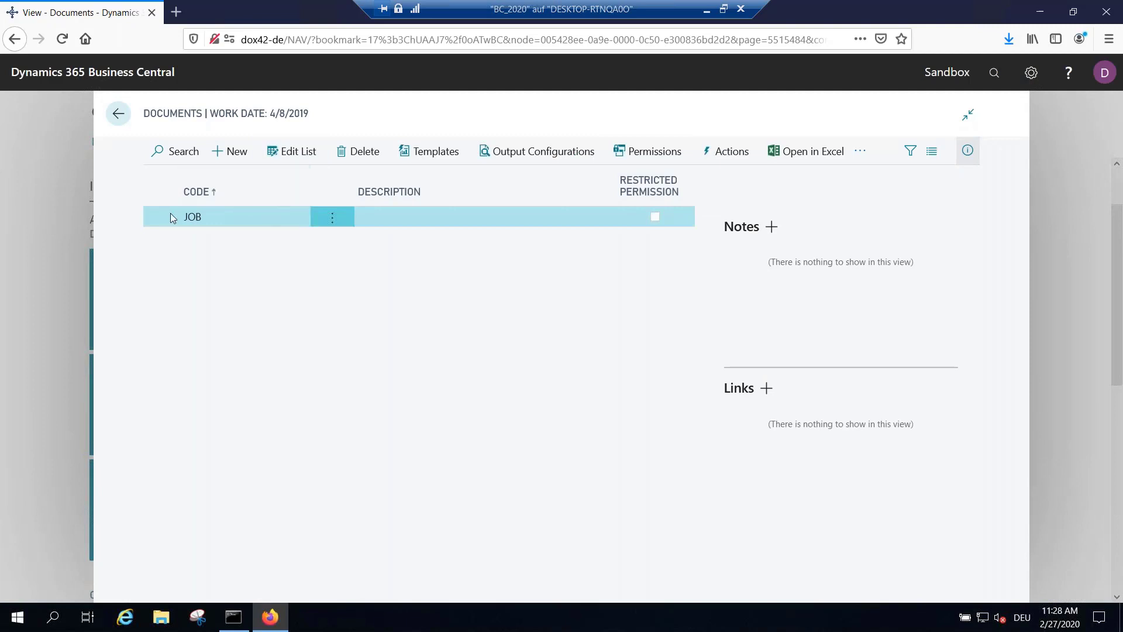
# - Check the Document Configurations list, then show the dox42 Templates list with JOB_DE and JOB_EN
pyautogui.click(118, 114)
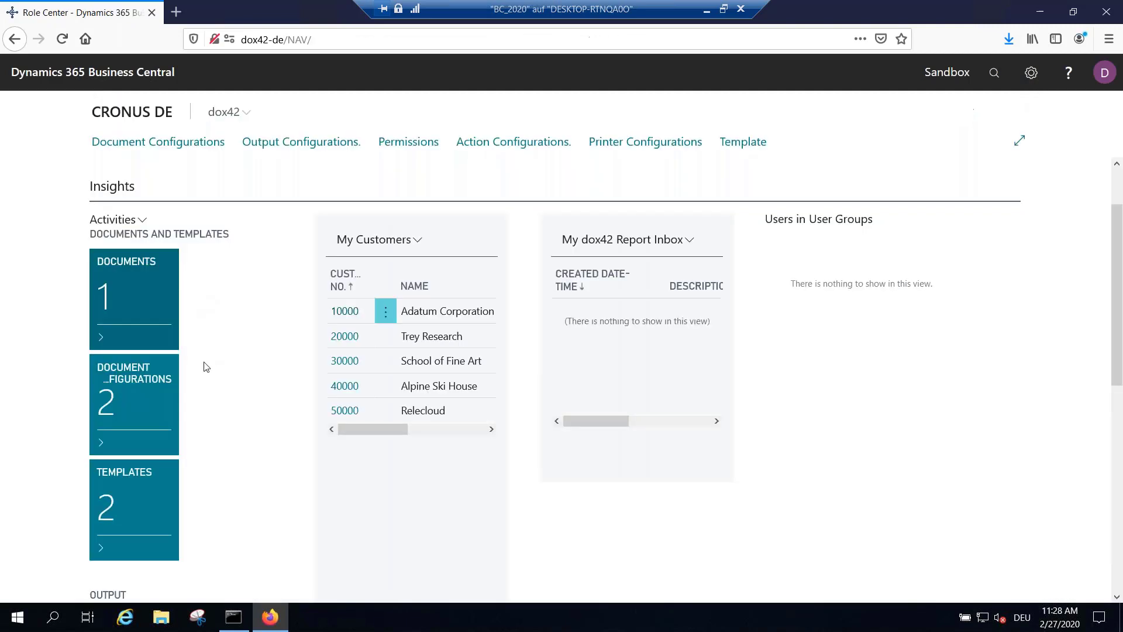
pyautogui.click(144, 398)
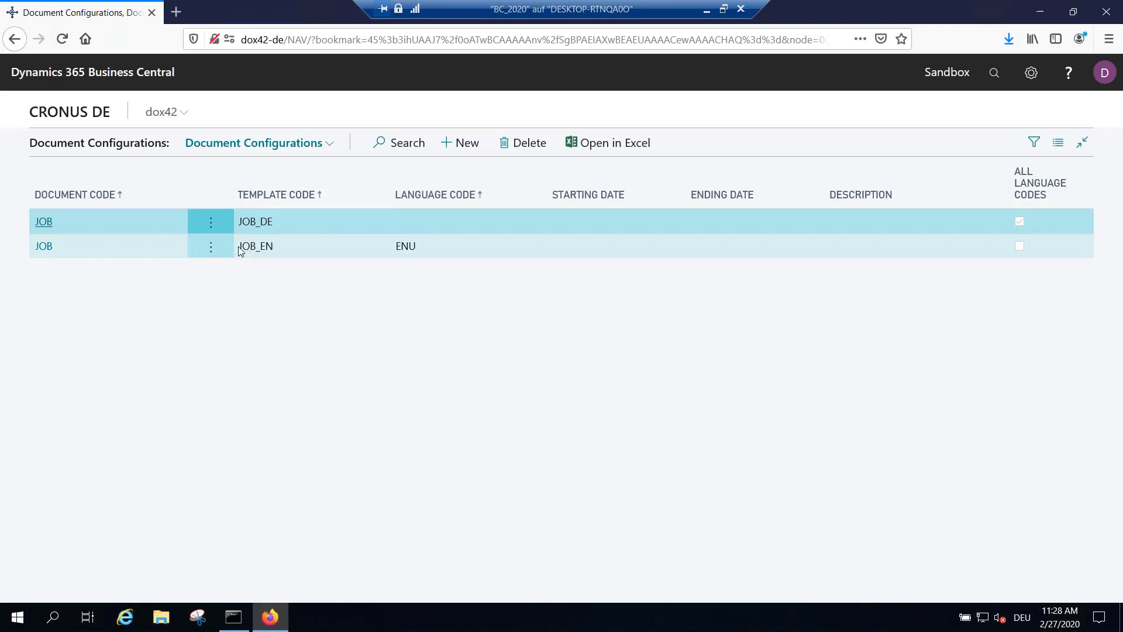
pyautogui.click(15, 39)
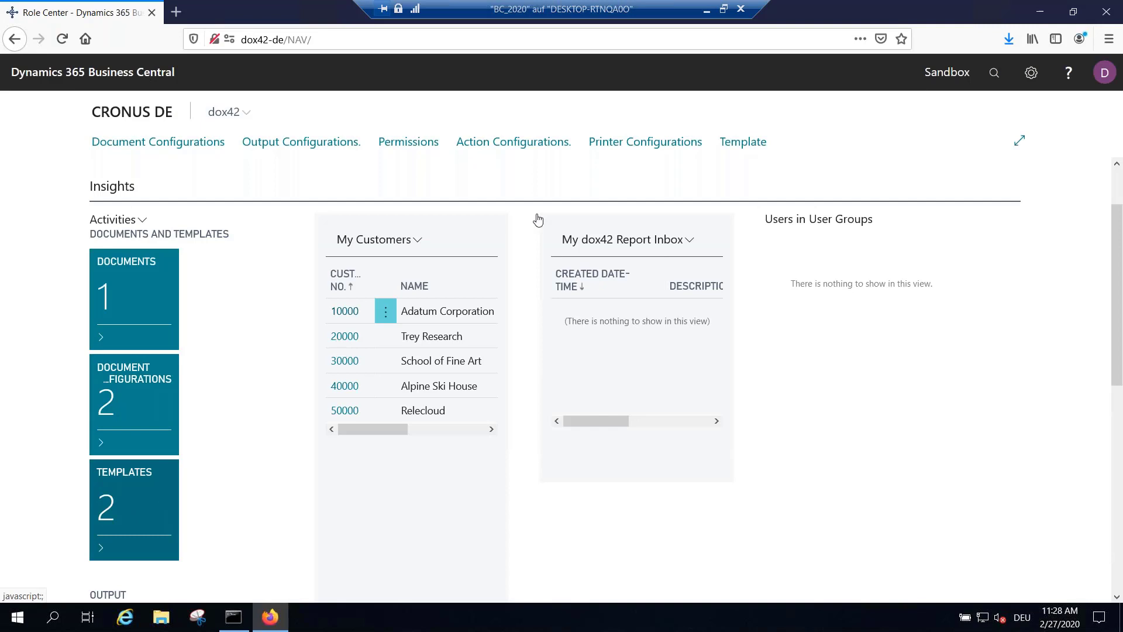
pyautogui.click(134, 507)
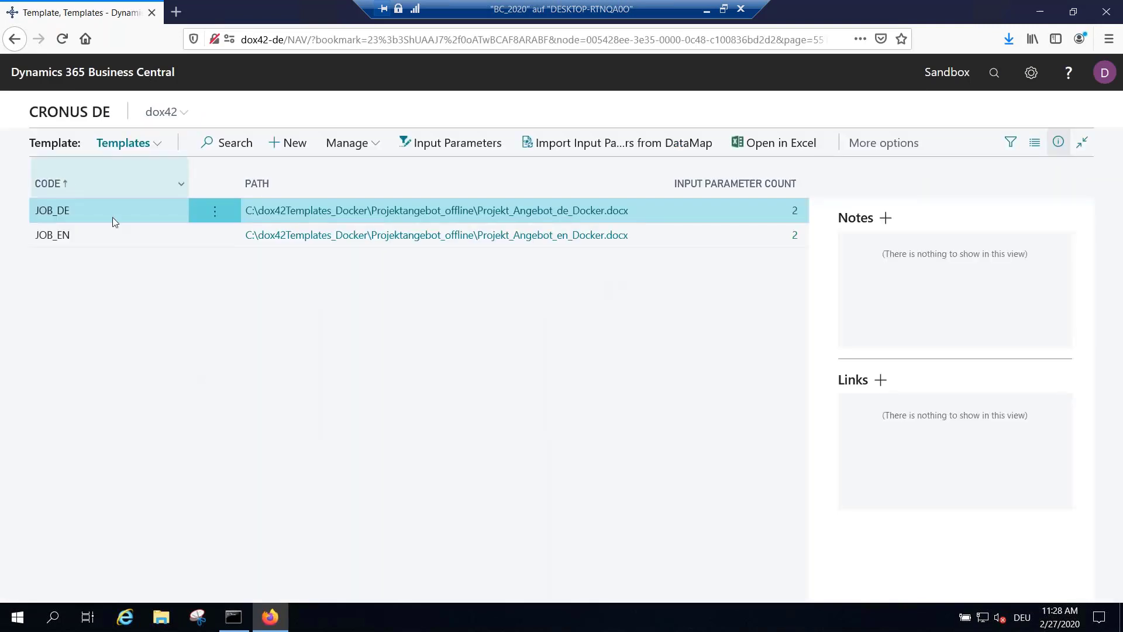